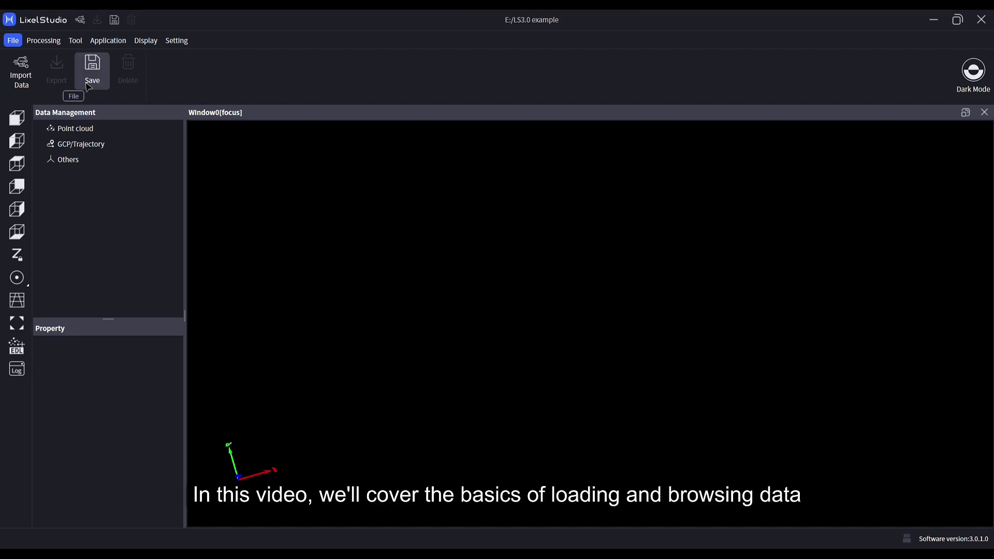
Step: Import construction site.las from the l2pro_example folder, accepting the default coordinate shift
{"action": "left_click", "coordinate": [32, 72]}
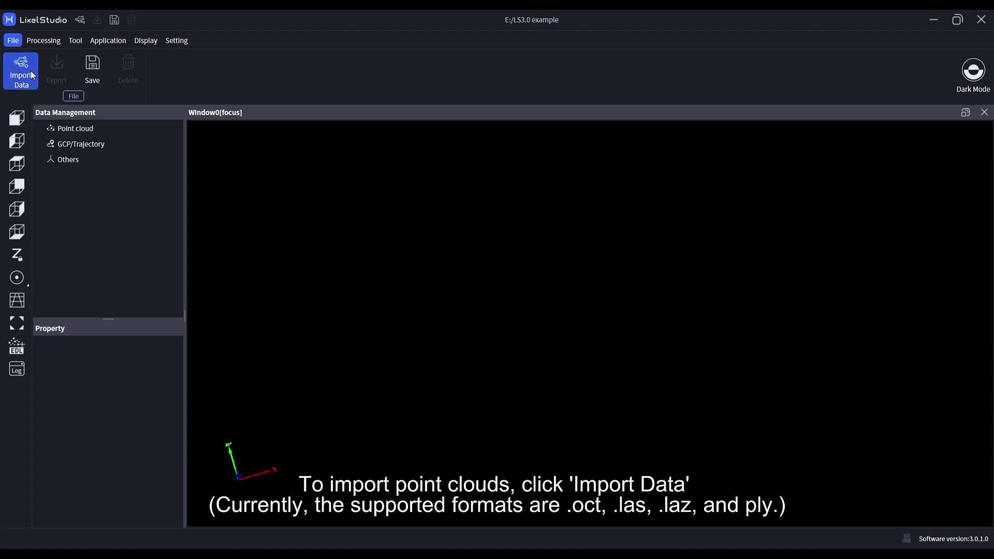
{"action": "double_click", "coordinate": [175, 110]}
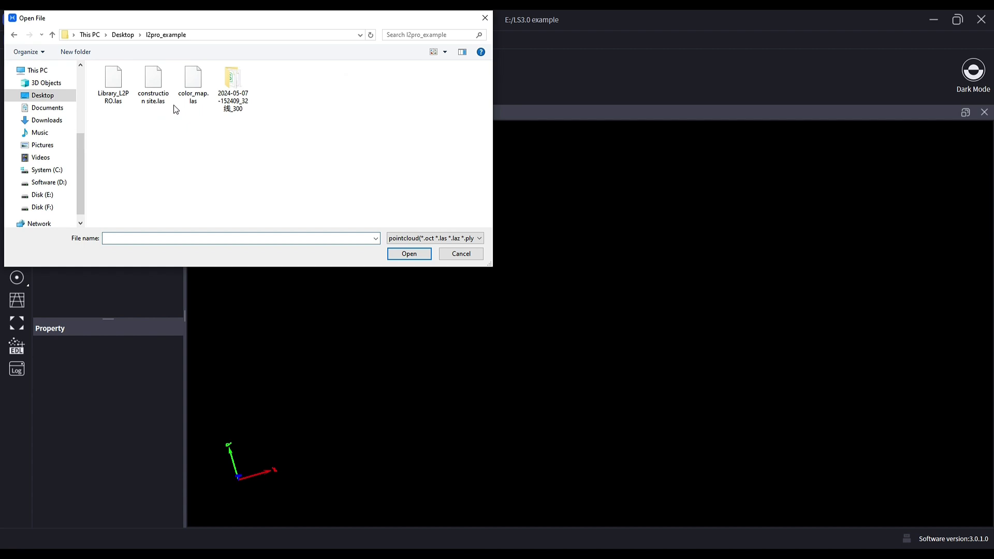
{"action": "left_click", "coordinate": [161, 99]}
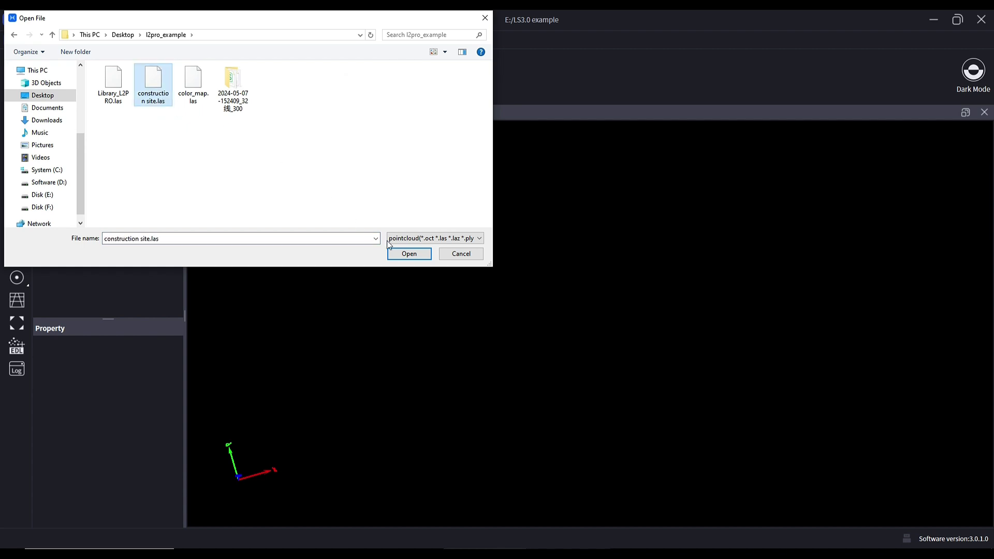
{"action": "left_click", "coordinate": [405, 254]}
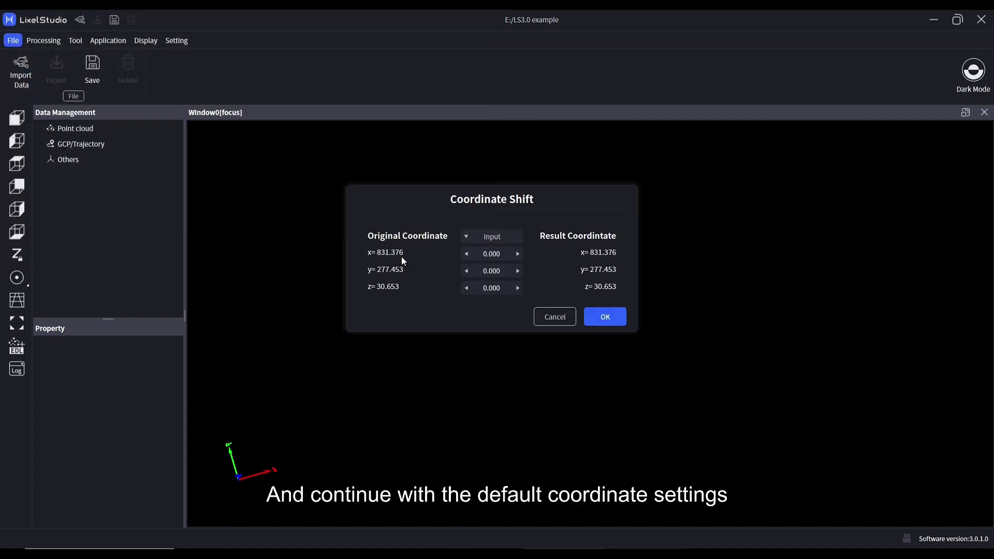
{"action": "left_click", "coordinate": [611, 320]}
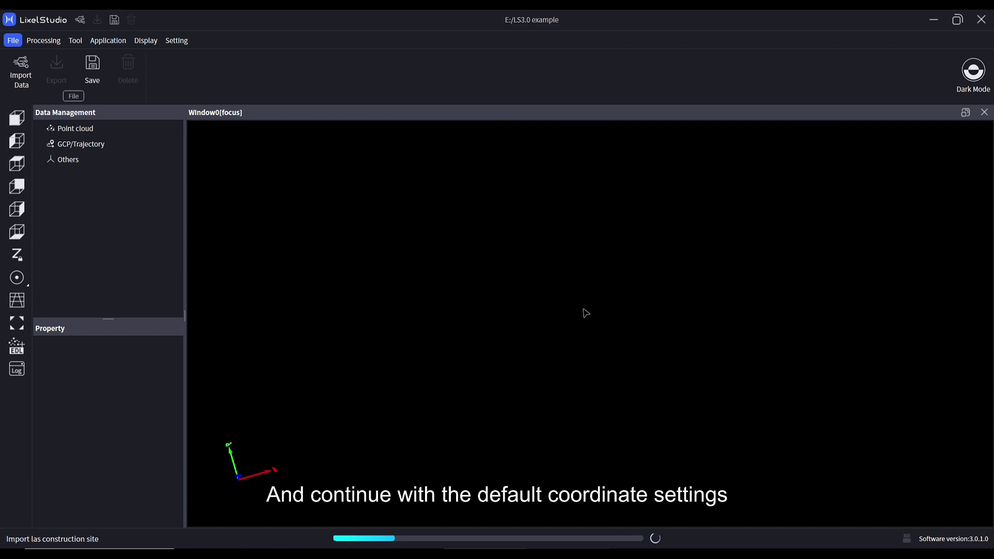
{"action": "left_click", "coordinate": [621, 539]}
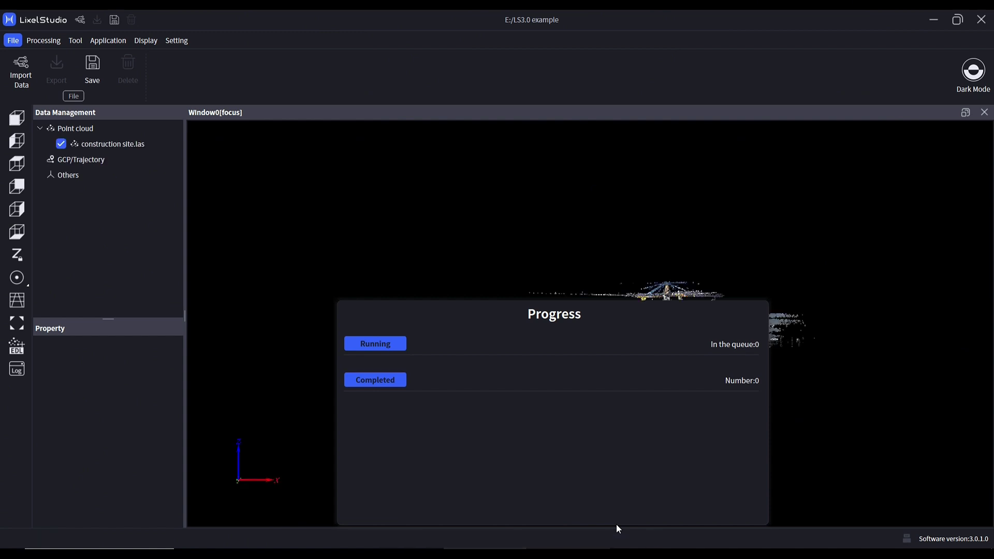
Step: Import Leica GCP m.csv from l2pro_example as a trajectory/control-point file, accepting its column layout
{"action": "left_click", "coordinate": [15, 82]}
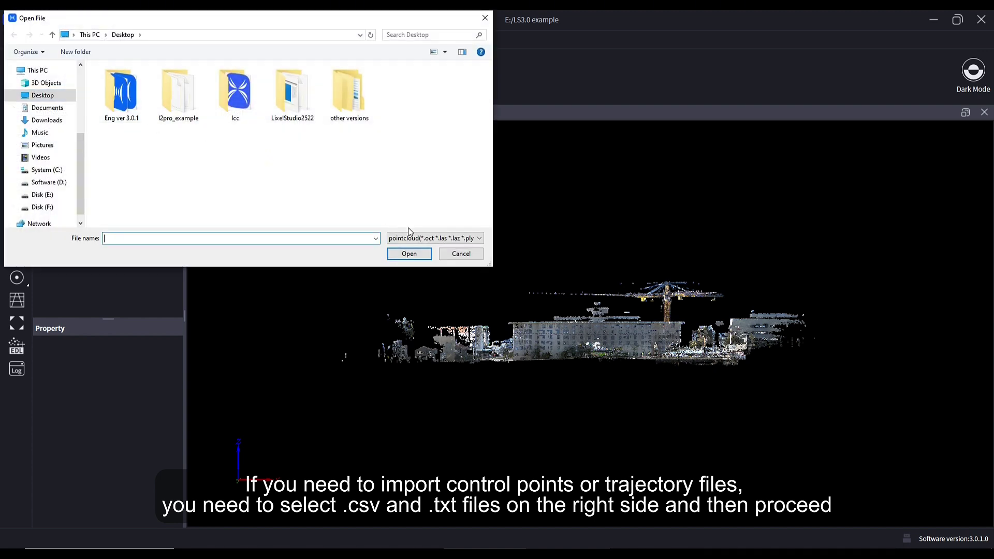
{"action": "left_click", "coordinate": [417, 238]}
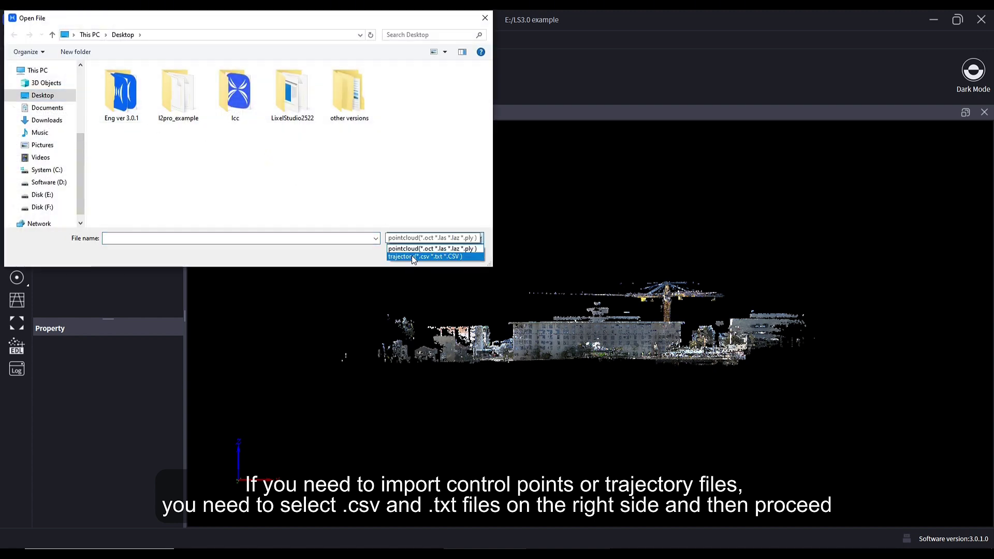
{"action": "left_click", "coordinate": [422, 253]}
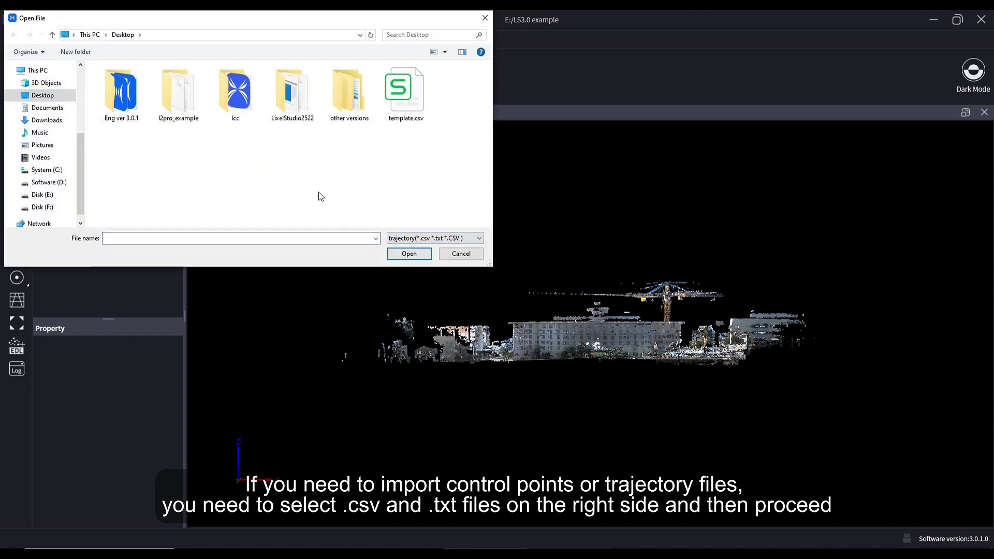
{"action": "double_click", "coordinate": [188, 107]}
{"action": "left_click", "coordinate": [154, 103]}
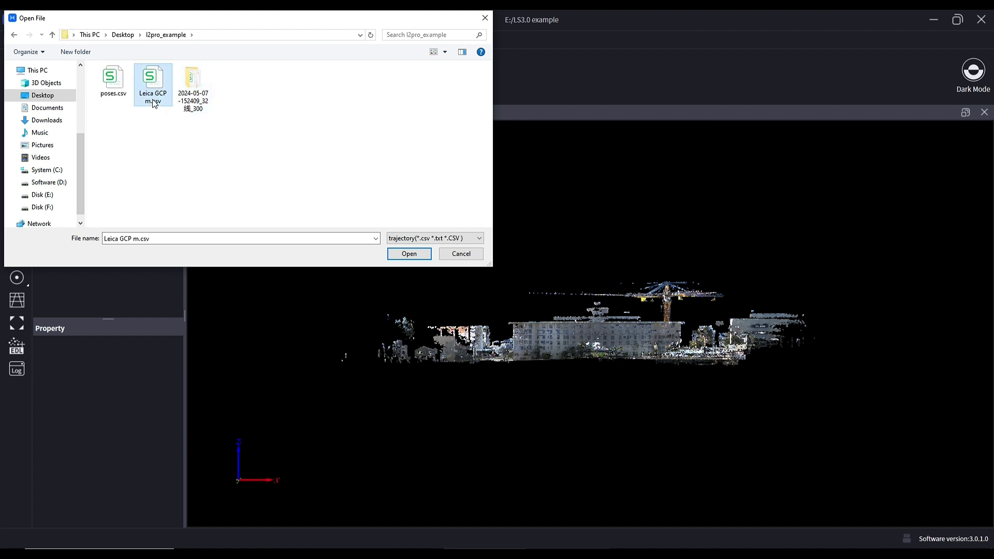
{"action": "left_click", "coordinate": [400, 254]}
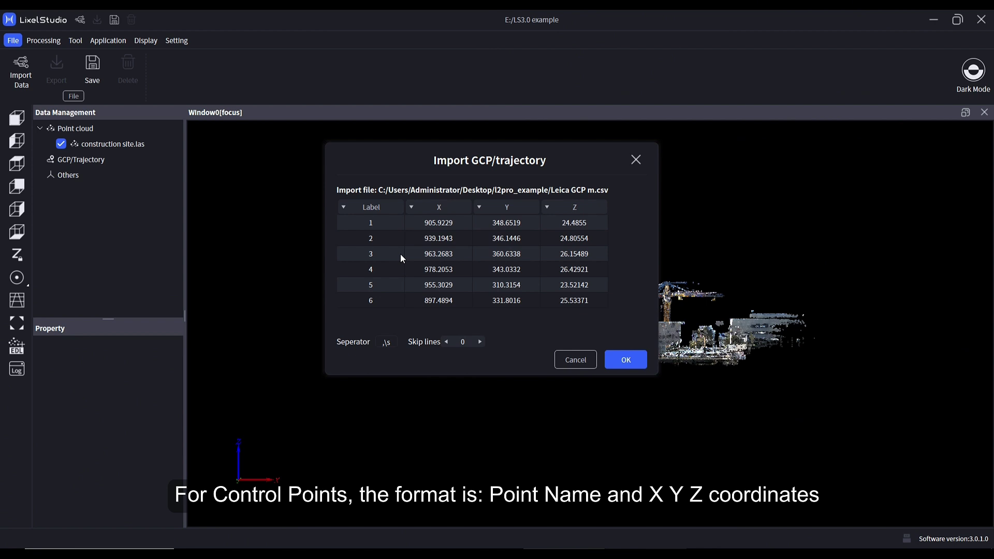
{"action": "left_click", "coordinate": [620, 362]}
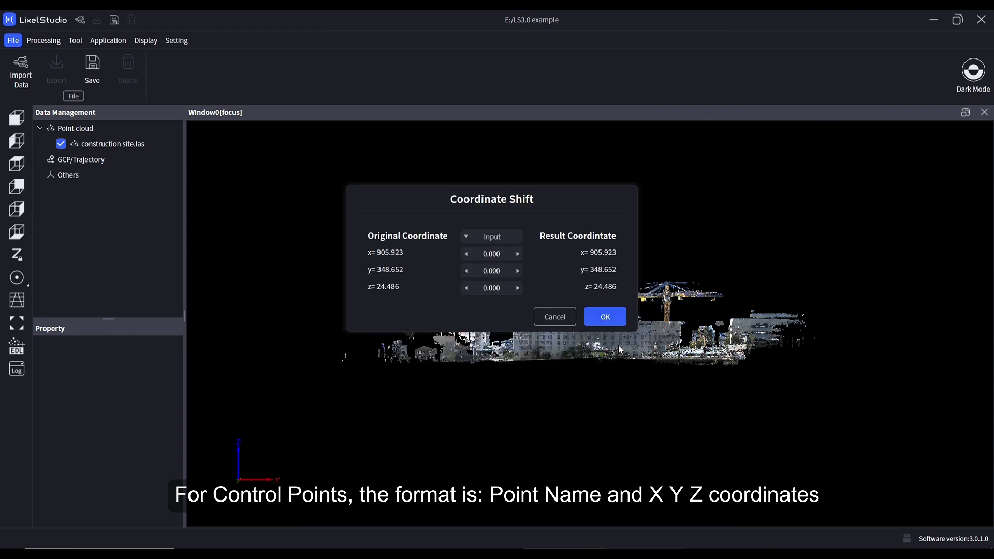
Step: Accept the GCP coordinate shift, then import poses.csv with its first column set to GPSTime
{"action": "left_click", "coordinate": [602, 315]}
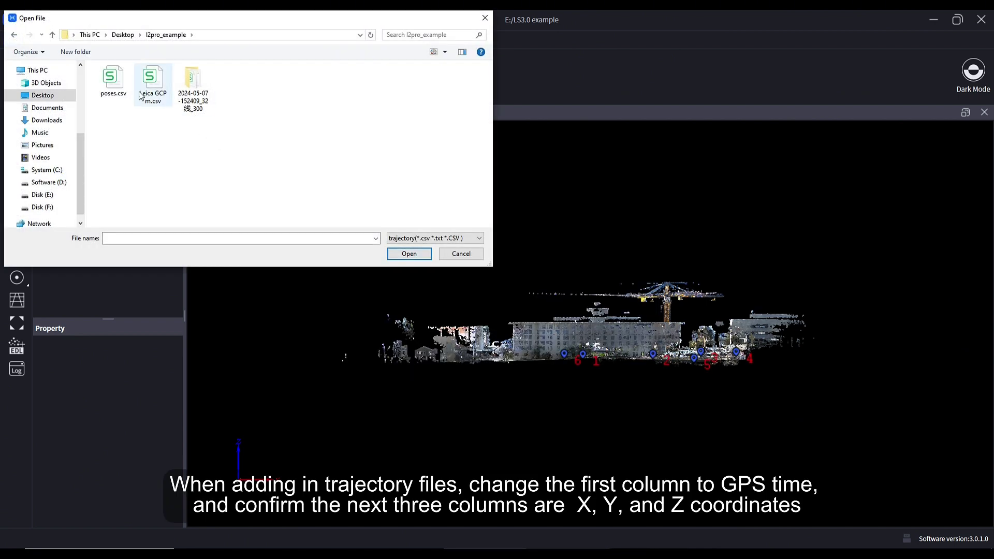
{"action": "left_click", "coordinate": [113, 82]}
{"action": "left_click", "coordinate": [412, 253]}
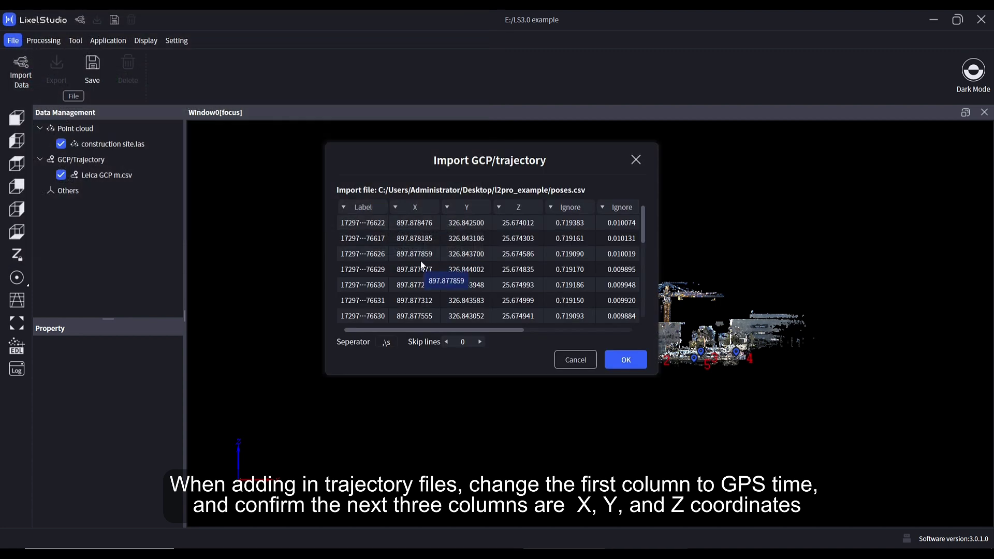
{"action": "left_click", "coordinate": [368, 209]}
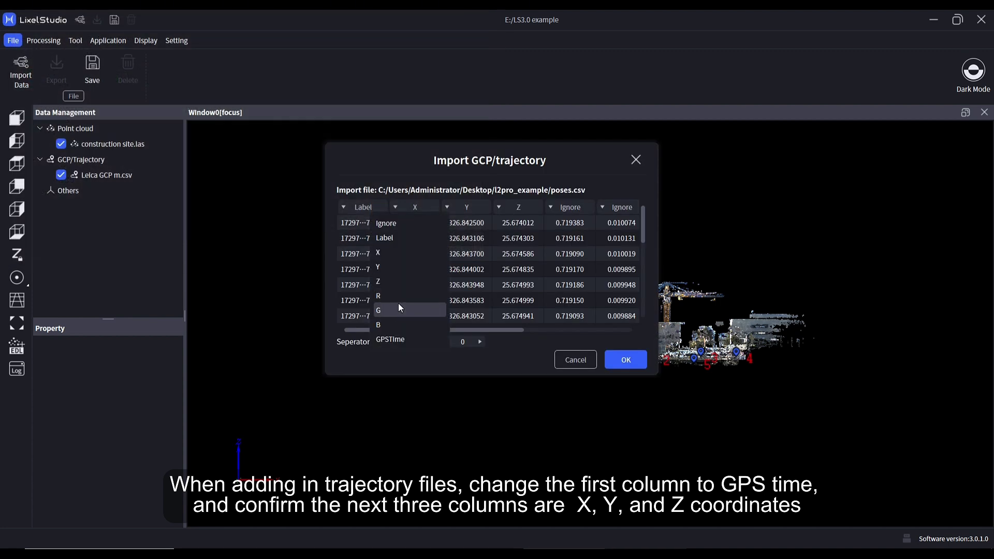
{"action": "left_click", "coordinate": [400, 335]}
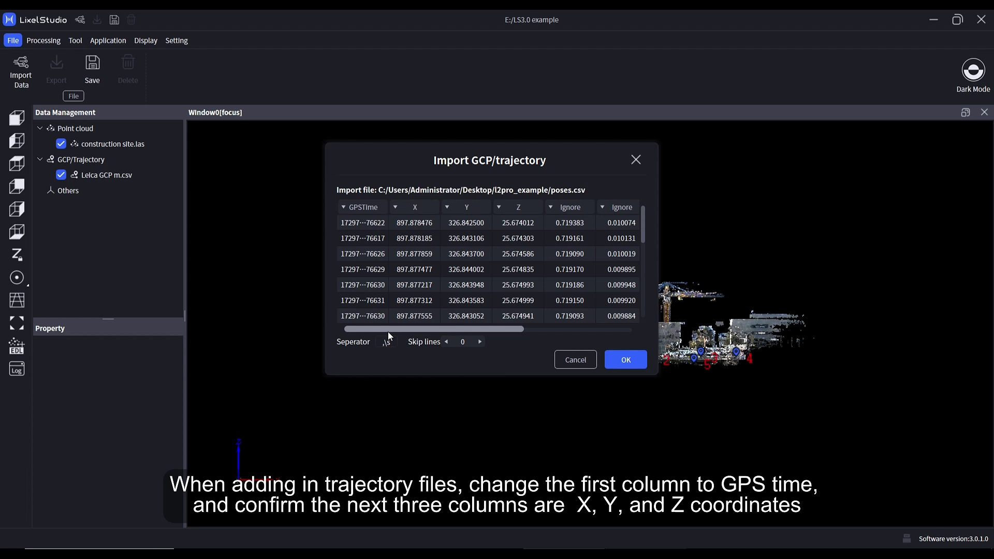
{"action": "left_click", "coordinate": [625, 365]}
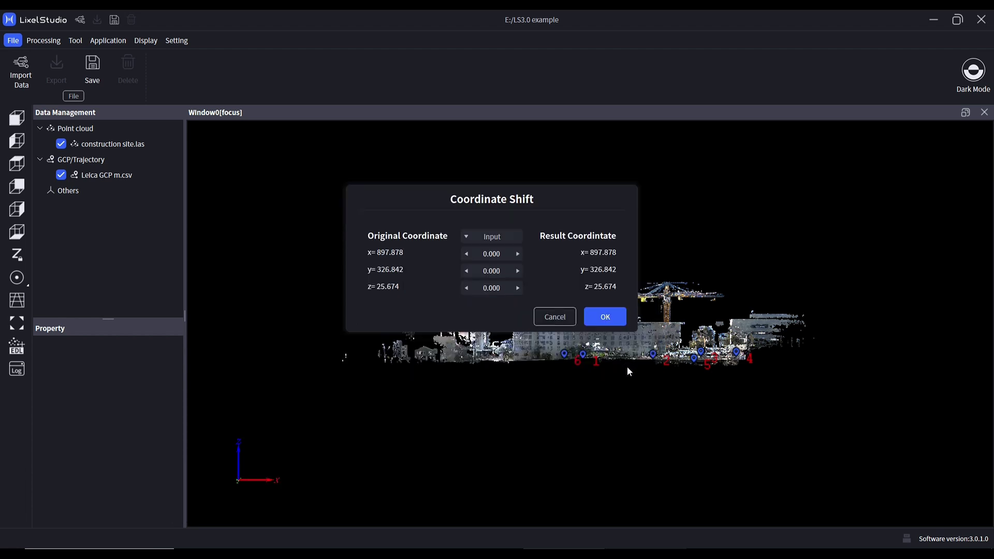
{"action": "left_click", "coordinate": [615, 319]}
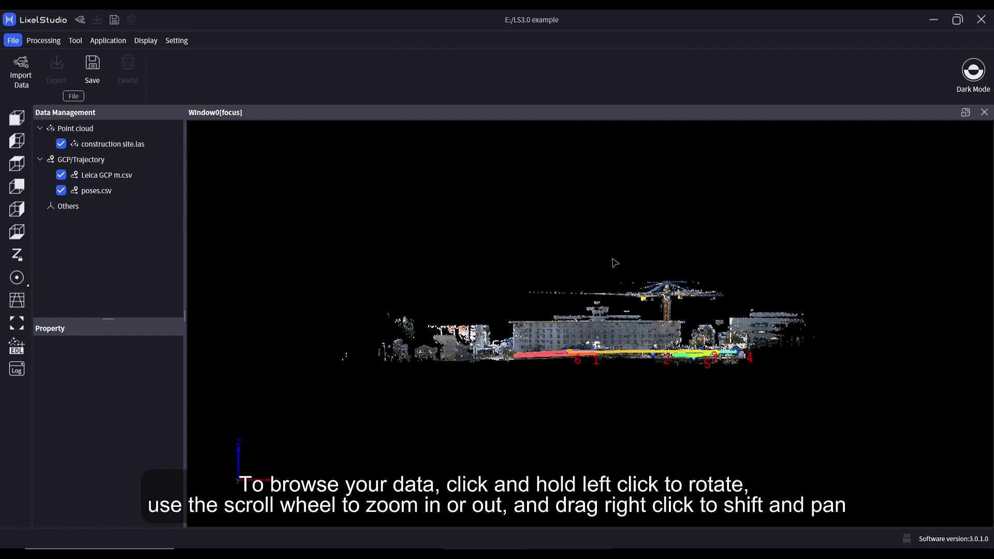
Step: Tilt, zoom and pan over the site, ending on an oblique view of the crane and trajectory
{"action": "left_click_drag", "start_coordinate": [606, 230], "coordinate": [604, 463]}
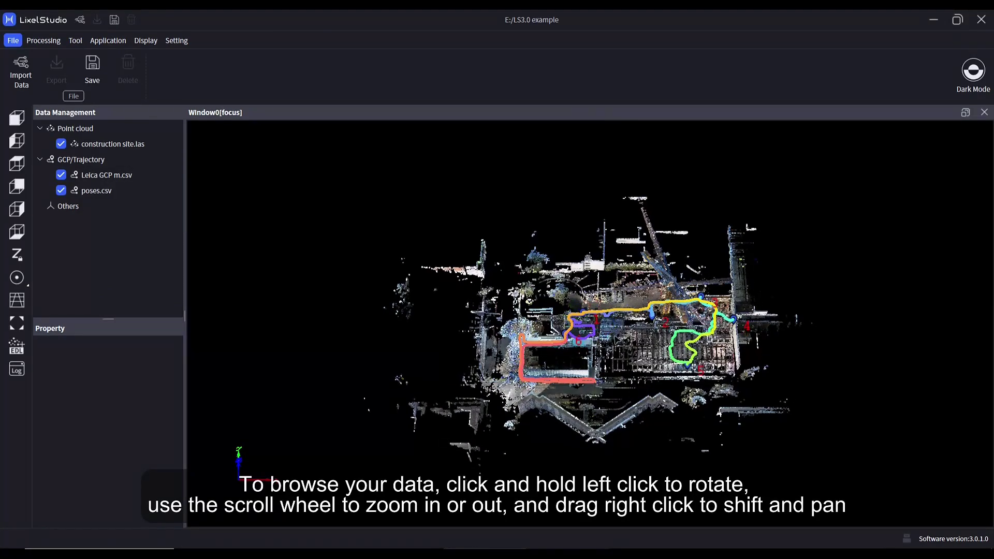
{"action": "scroll", "coordinate": [610, 329], "scroll_direction": "up", "scroll_amount": 5}
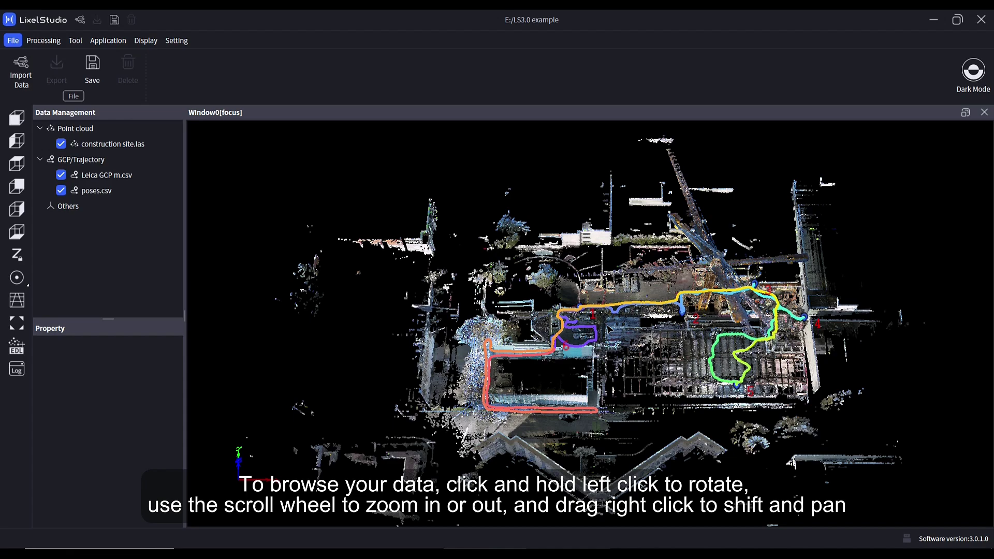
{"action": "right_click_drag", "start_coordinate": [622, 344], "coordinate": [597, 344]}
{"action": "left_click_drag", "start_coordinate": [572, 362], "coordinate": [749, 254]}
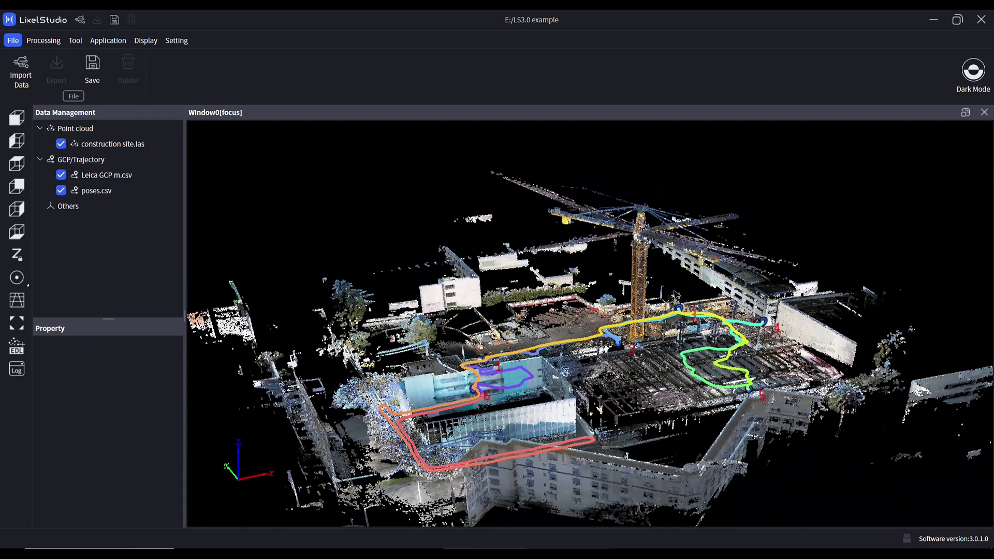
Step: Hide the Leica GCP m.csv control points and the poses.csv trajectory
{"action": "left_click", "coordinate": [60, 179]}
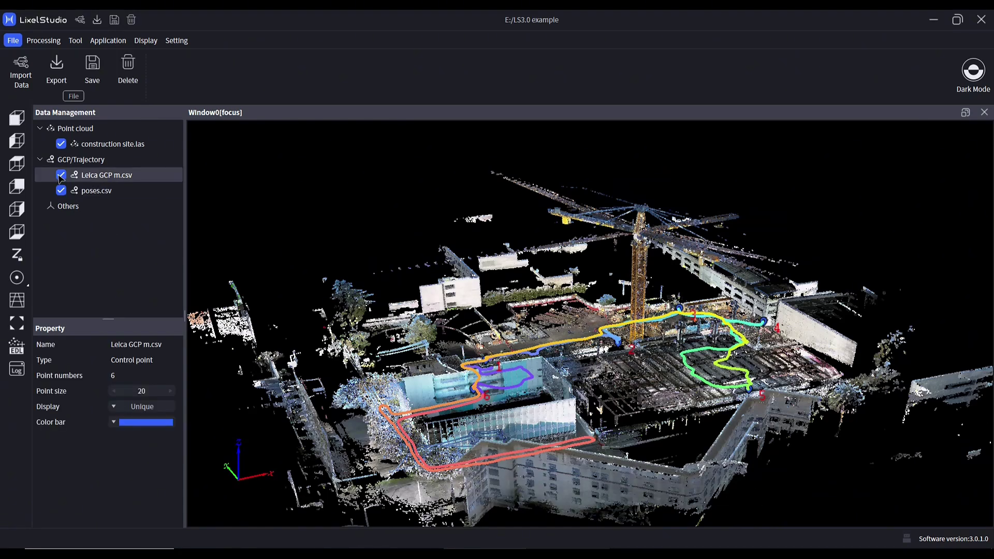
{"action": "left_click", "coordinate": [61, 176]}
{"action": "left_click", "coordinate": [62, 191]}
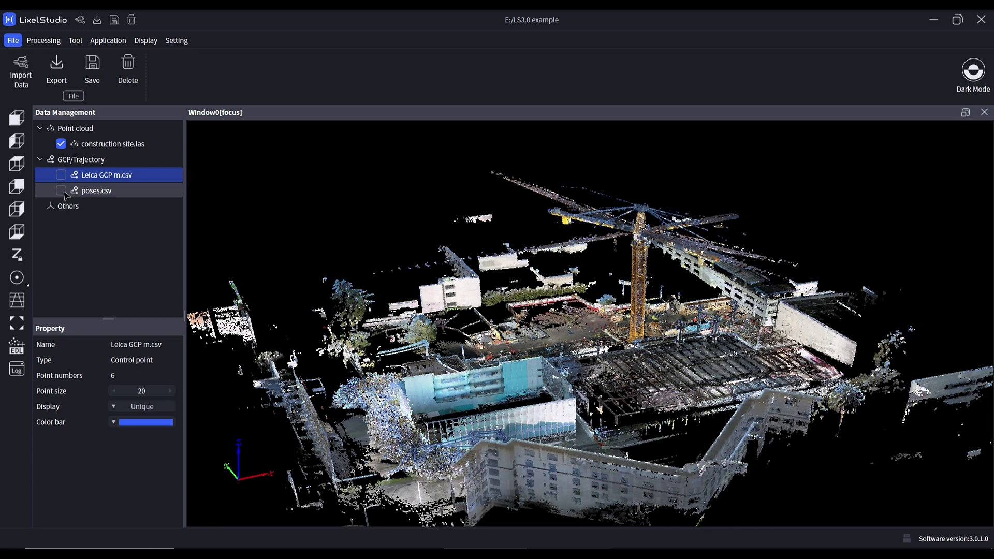
Step: Set construction site.las point size to 1 and keep RGB display colouring
{"action": "left_click", "coordinate": [99, 145]}
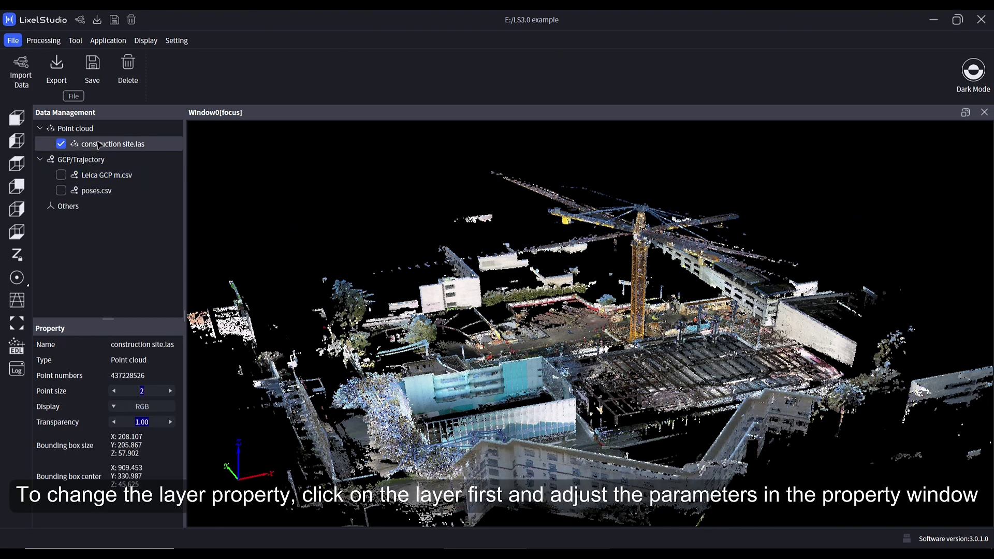
{"action": "left_click", "coordinate": [115, 391]}
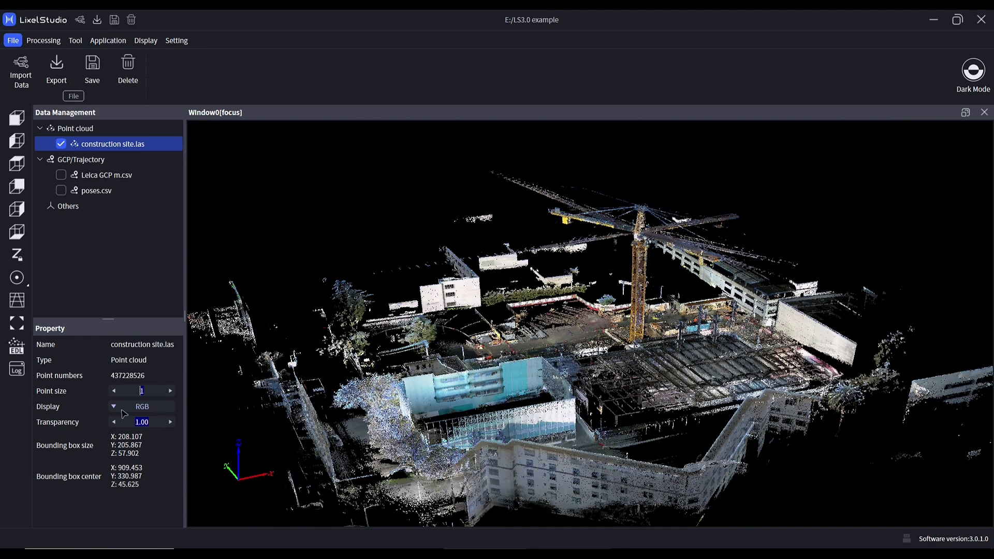
{"action": "left_click", "coordinate": [120, 408]}
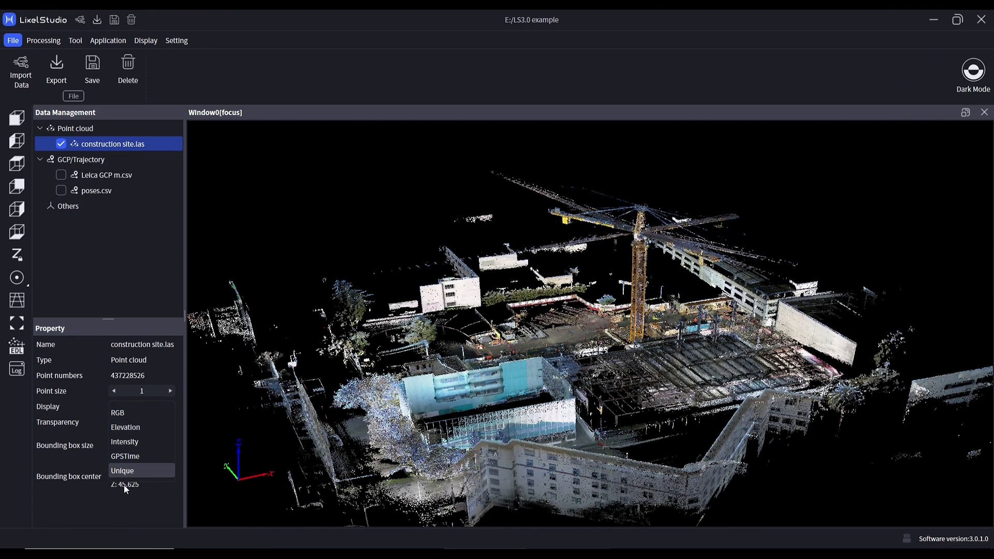
{"action": "left_click", "coordinate": [126, 506]}
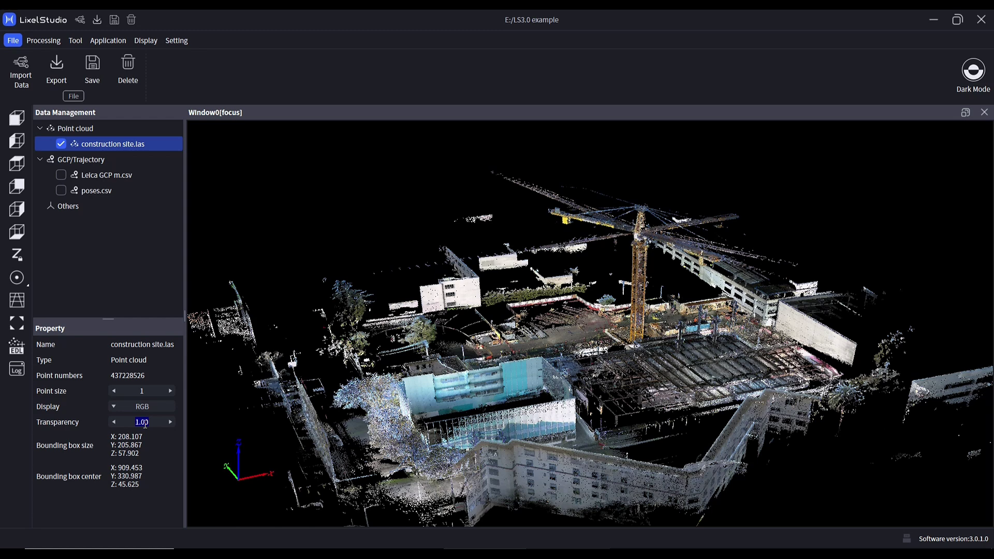
Step: Show the Leica GCP m.csv control points and colour them yellow
{"action": "left_click", "coordinate": [113, 281]}
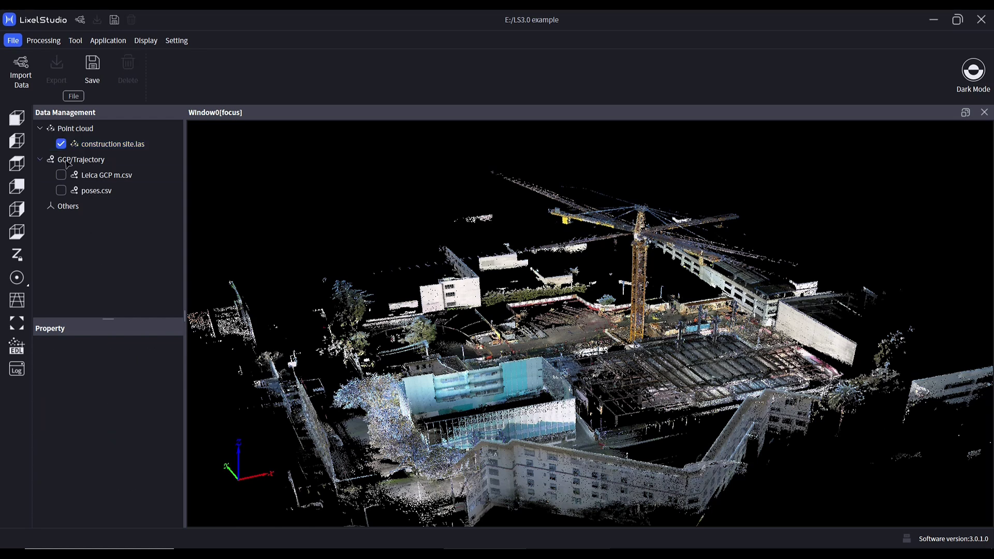
{"action": "left_click", "coordinate": [61, 175]}
{"action": "left_click", "coordinate": [86, 176]}
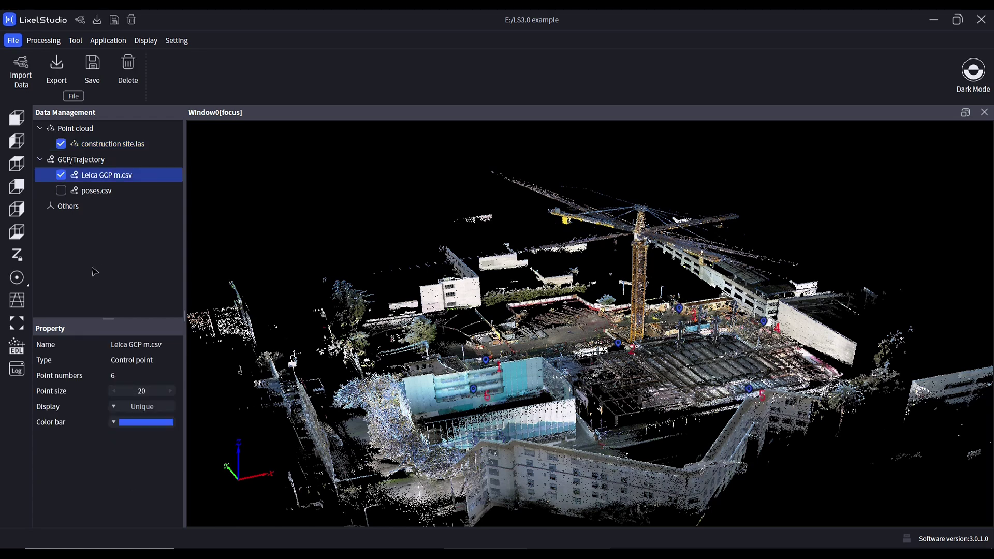
{"action": "left_click", "coordinate": [114, 423]}
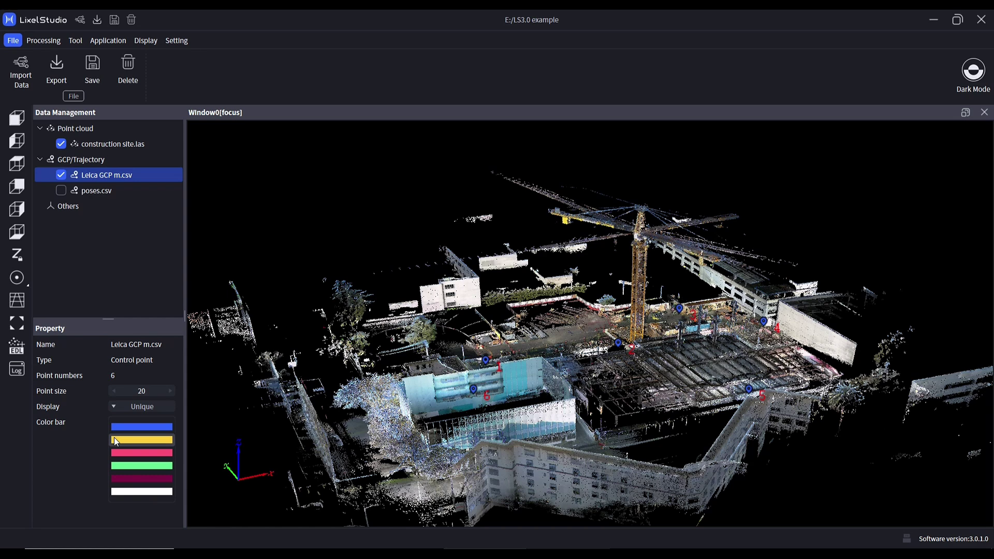
{"action": "left_click", "coordinate": [119, 449]}
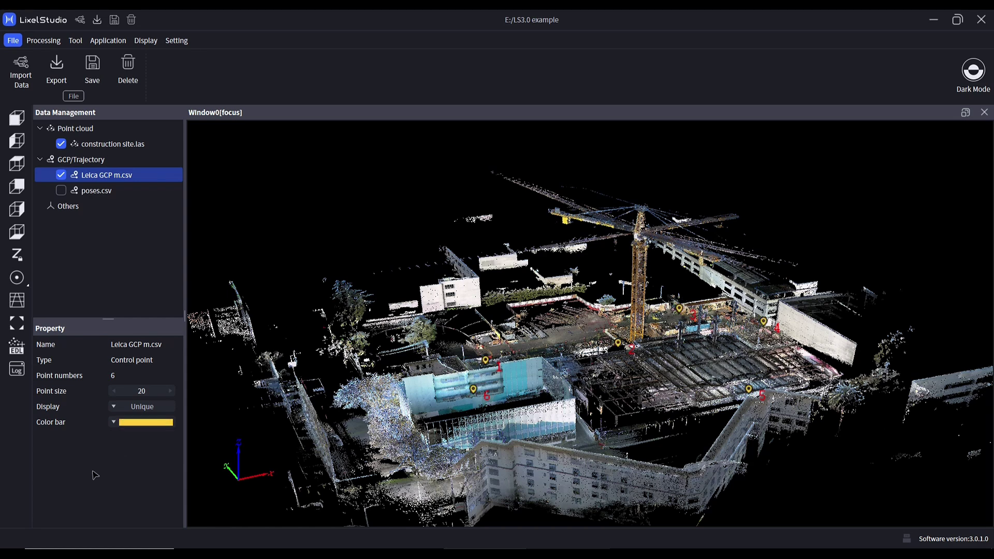
Step: Show the poses.csv trajectory with point size 3 and a single uniform colour
{"action": "left_click", "coordinate": [61, 191]}
{"action": "left_click", "coordinate": [80, 193]}
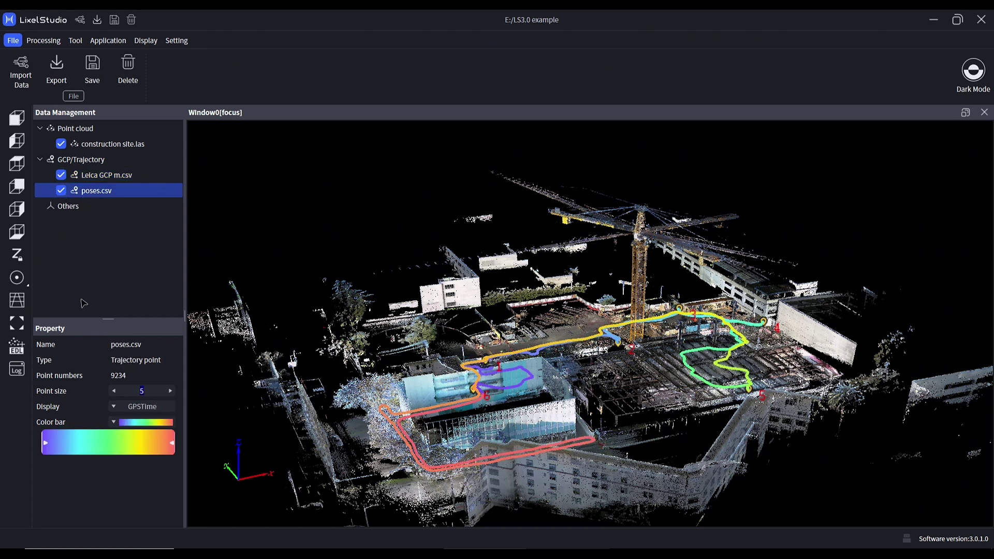
{"action": "left_click", "coordinate": [113, 391]}
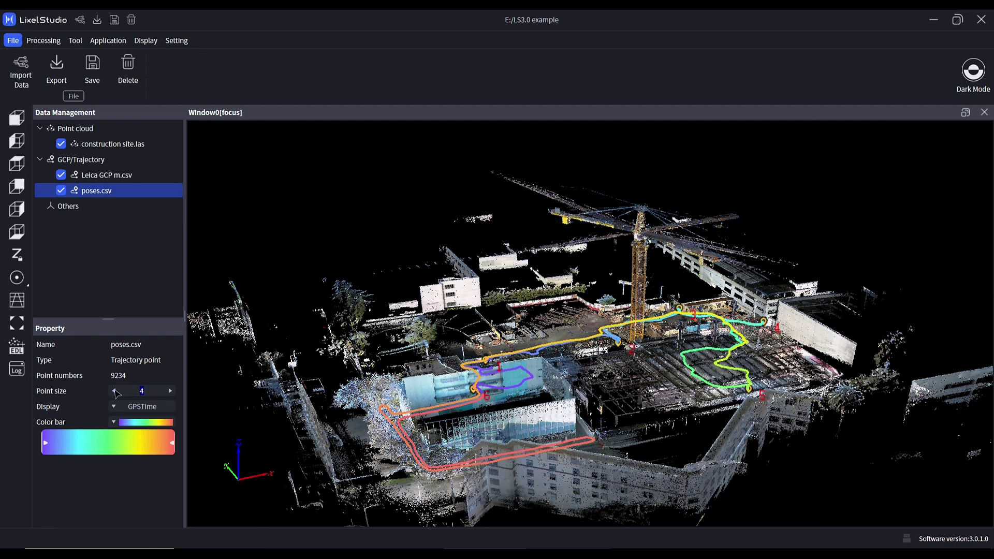
{"action": "left_click", "coordinate": [115, 392]}
{"action": "left_click", "coordinate": [114, 407]}
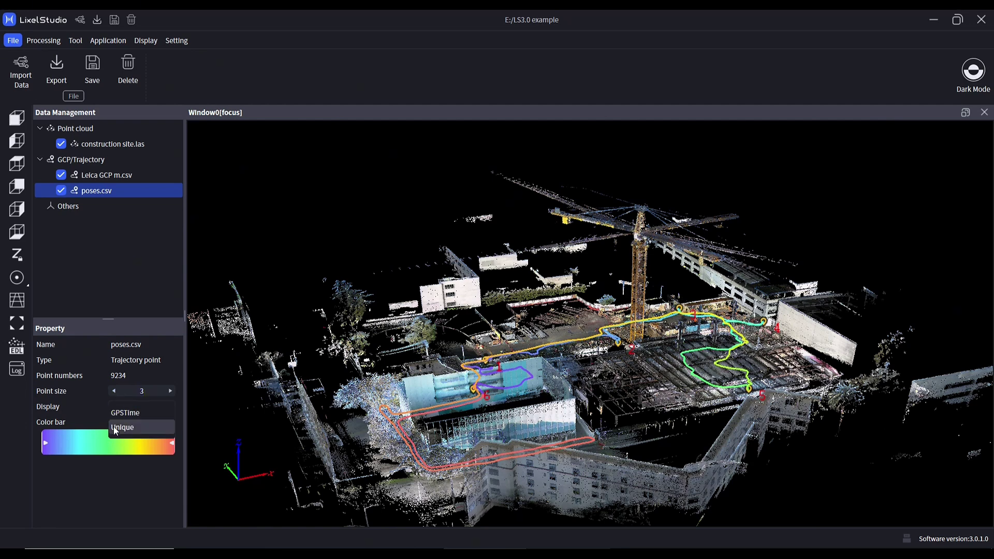
{"action": "left_click", "coordinate": [115, 429]}
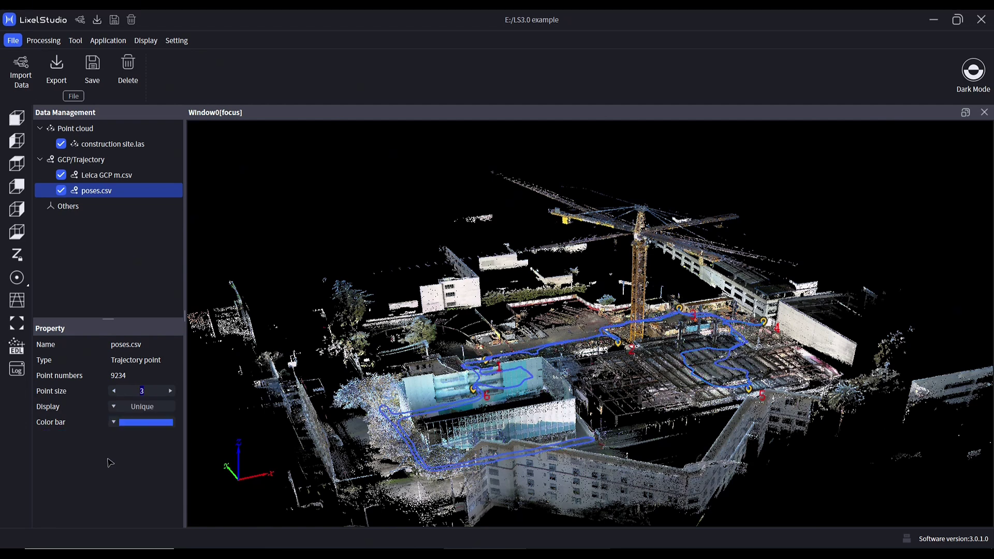
Step: Delete the poses.csv layer from the data list and confirm
{"action": "left_click", "coordinate": [106, 262]}
{"action": "left_click", "coordinate": [101, 196]}
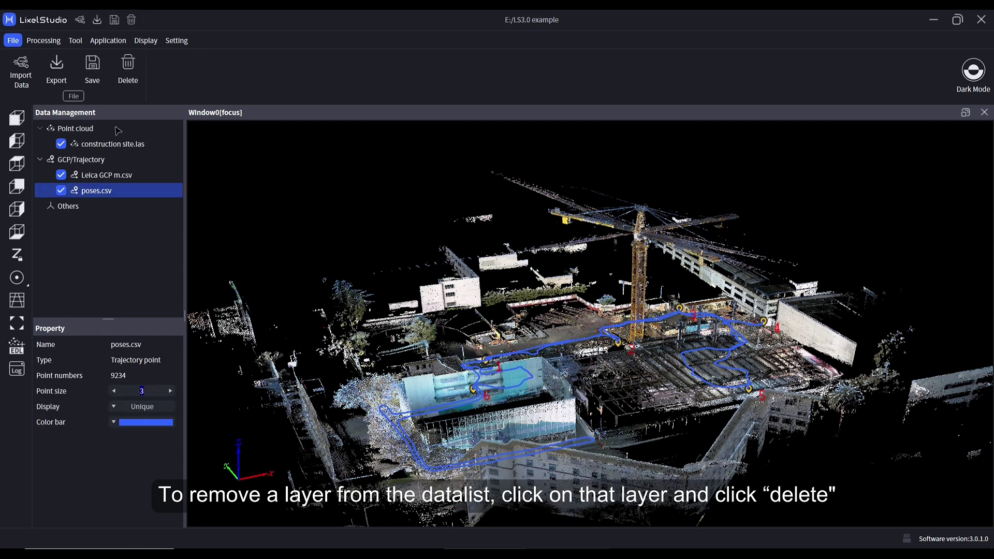
{"action": "left_click", "coordinate": [127, 85]}
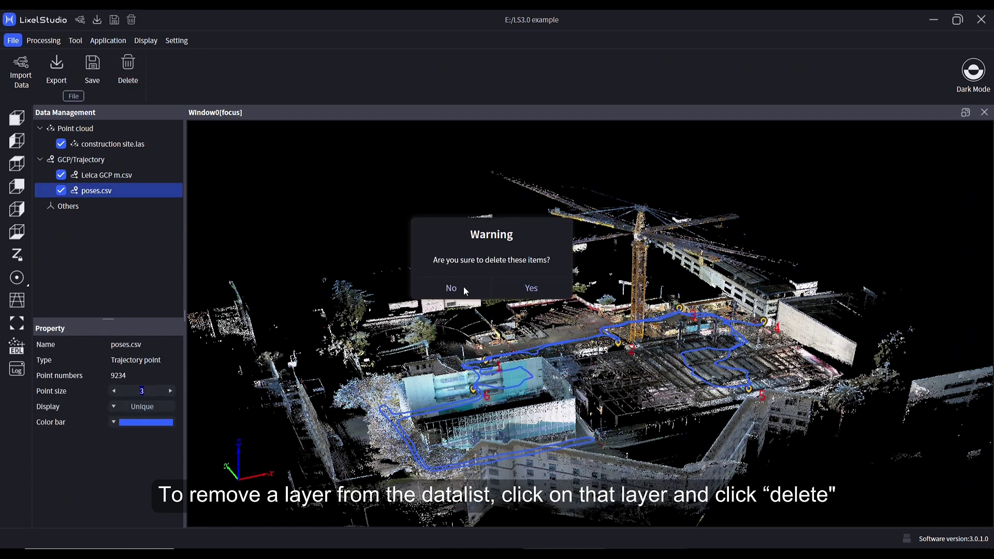
{"action": "left_click", "coordinate": [529, 287]}
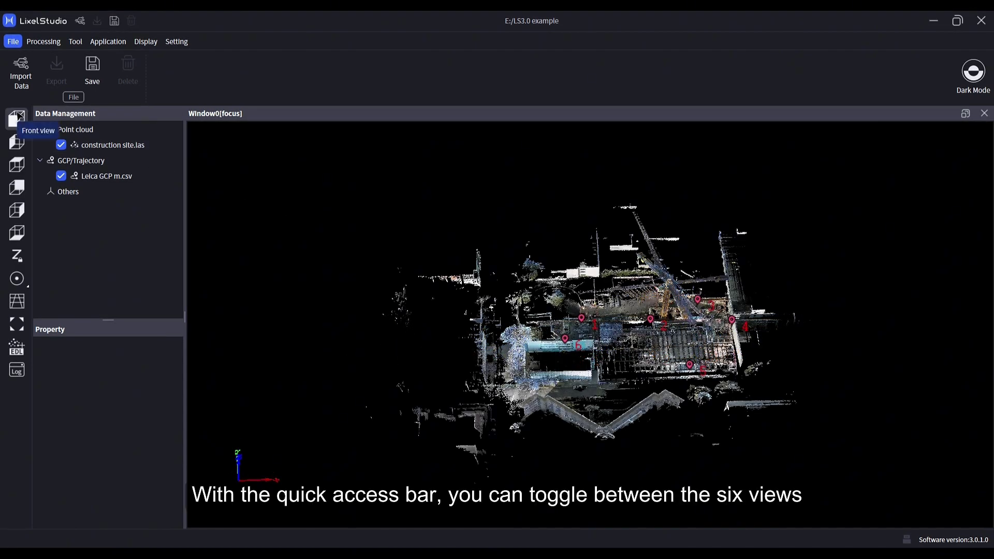
Step: Cycle through Front, Back, Top, Left, Right and Bottom views, then return to Global view and tilt it
{"action": "left_click", "coordinate": [19, 117]}
{"action": "left_click", "coordinate": [16, 143]}
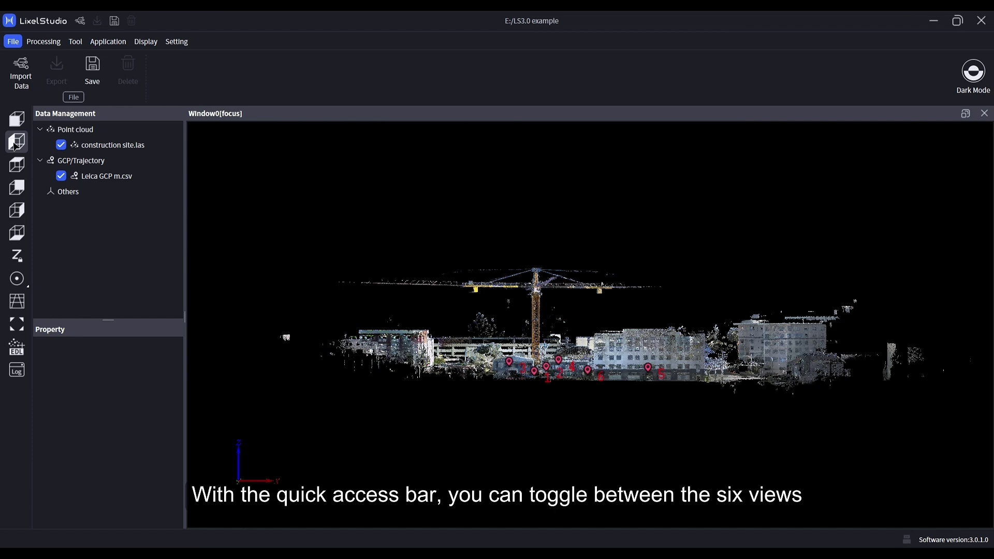
{"action": "left_click", "coordinate": [17, 165]}
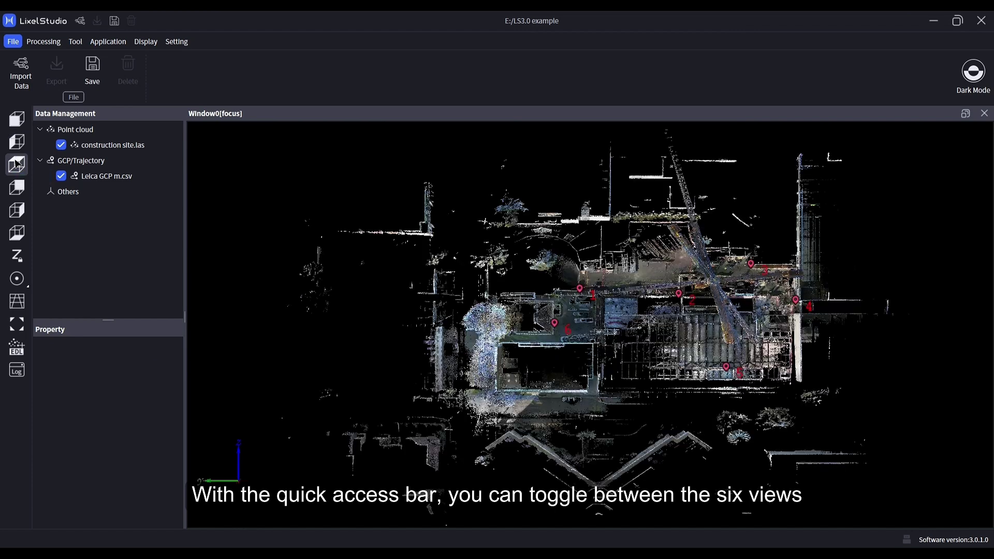
{"action": "left_click", "coordinate": [16, 187]}
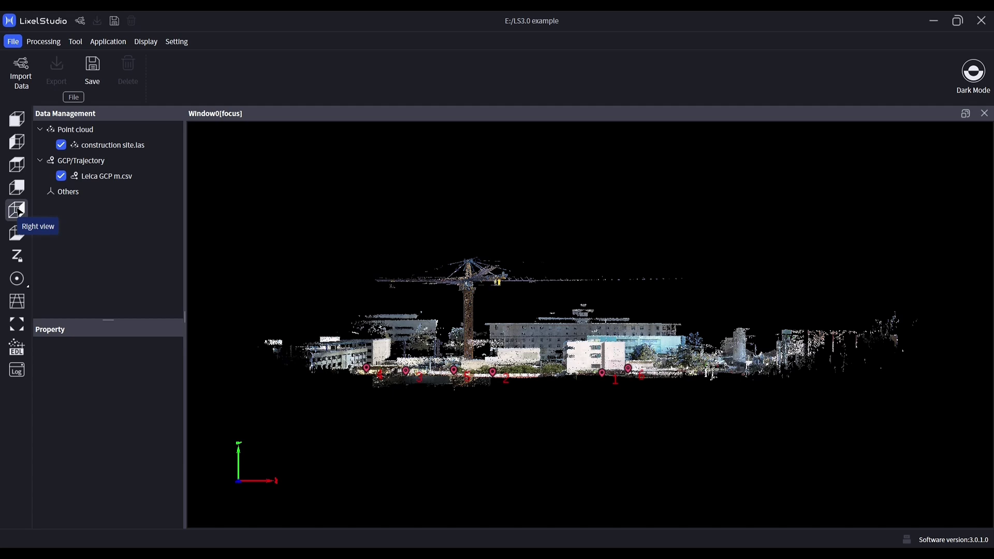
{"action": "left_click", "coordinate": [17, 210]}
{"action": "left_click", "coordinate": [17, 234]}
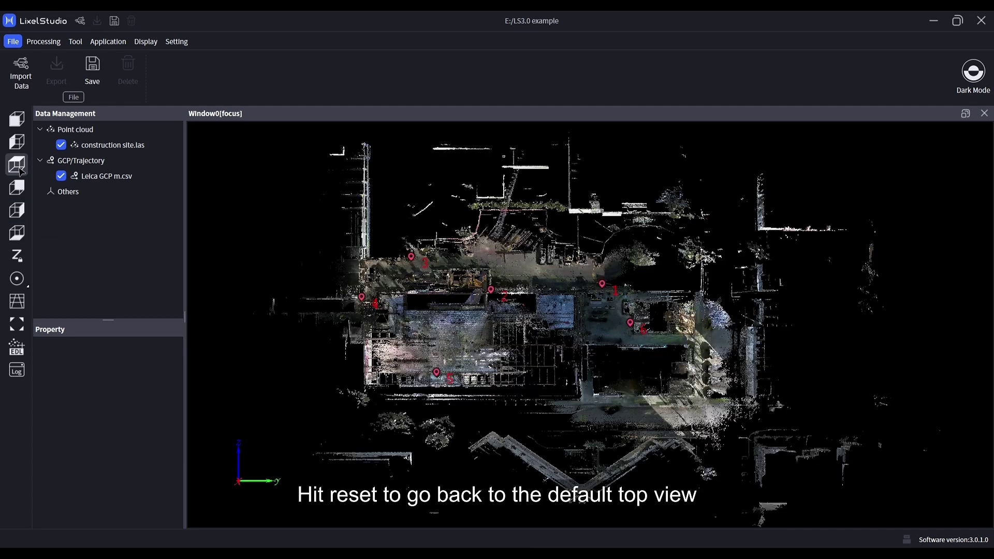
{"action": "left_click", "coordinate": [17, 325]}
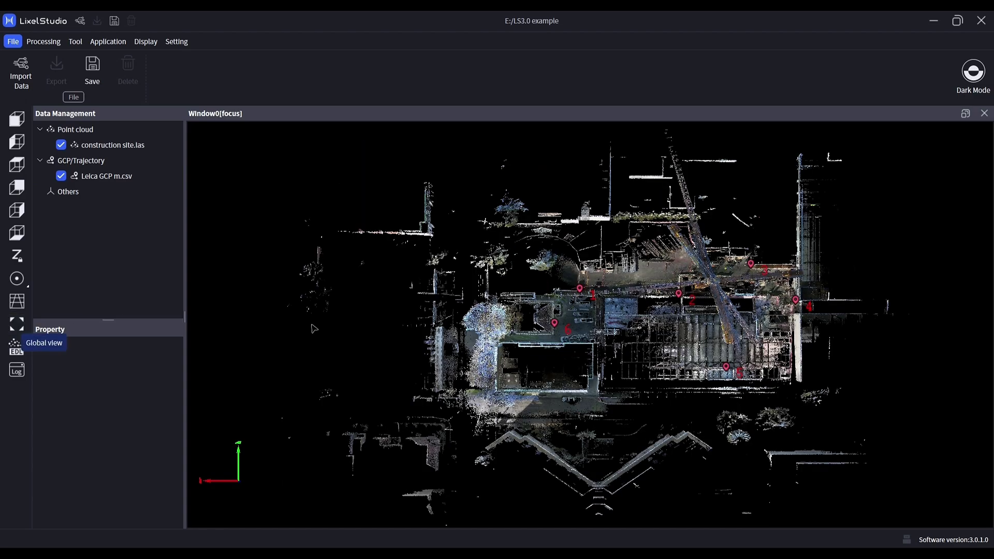
{"action": "left_click_drag", "start_coordinate": [646, 398], "coordinate": [261, 306]}
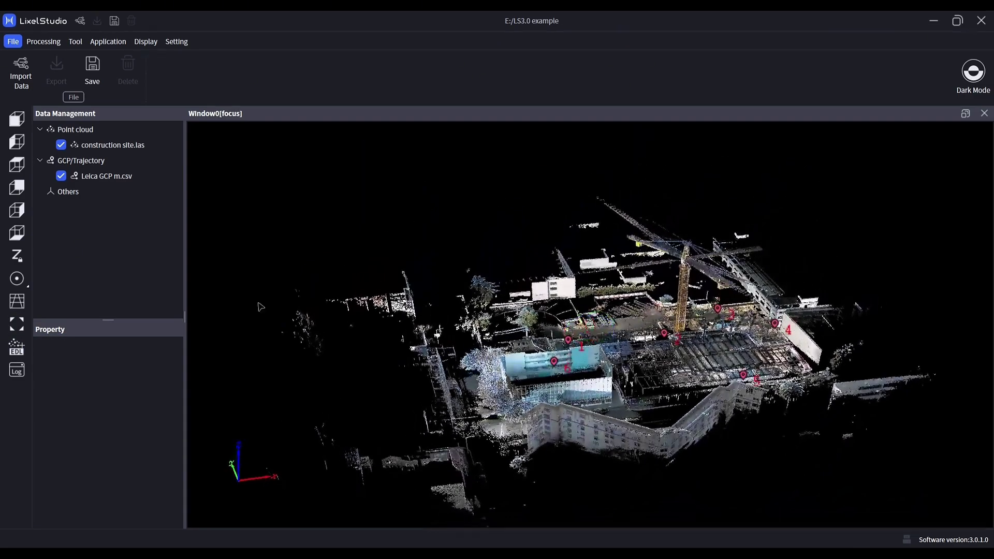
Step: Use orthogonal projection and free rotation to reach the building entrance at ground level, then lock Z
{"action": "left_click", "coordinate": [17, 301]}
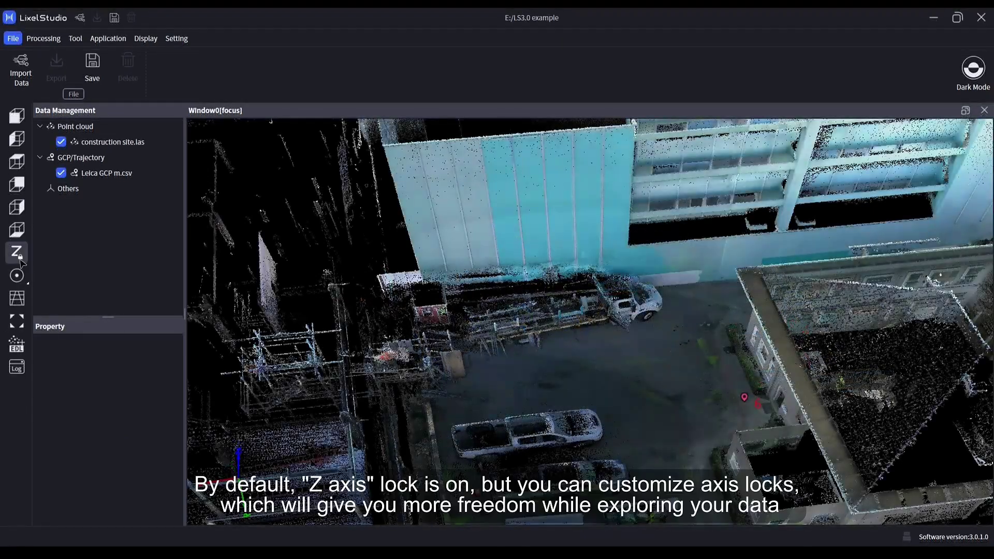
{"action": "left_click", "coordinate": [19, 260]}
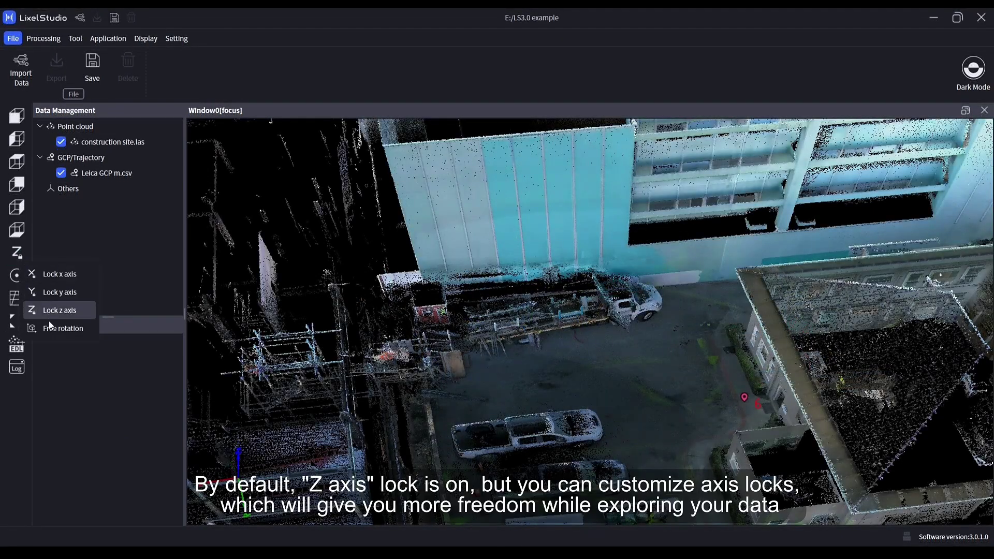
{"action": "left_click", "coordinate": [50, 326]}
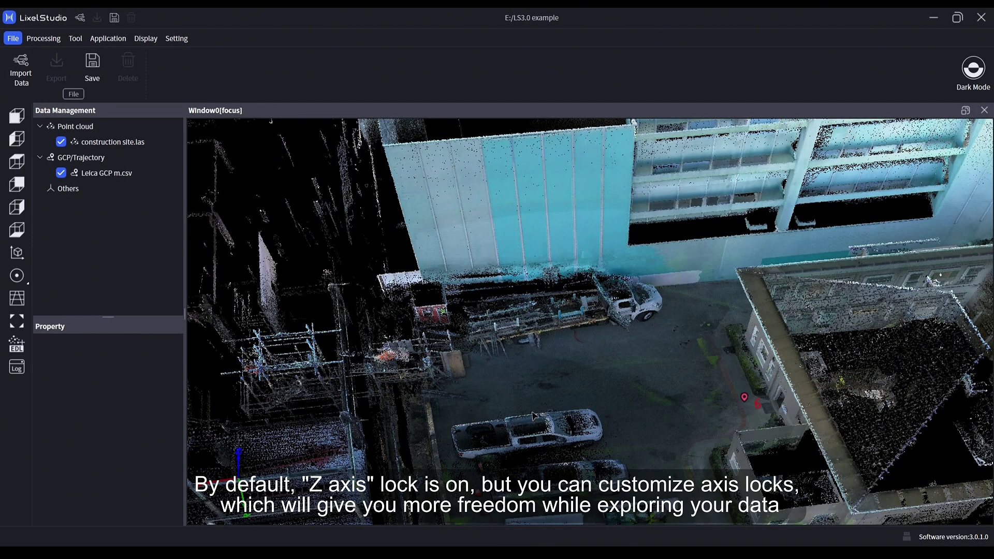
{"action": "left_click_drag", "start_coordinate": [616, 435], "coordinate": [704, 259]}
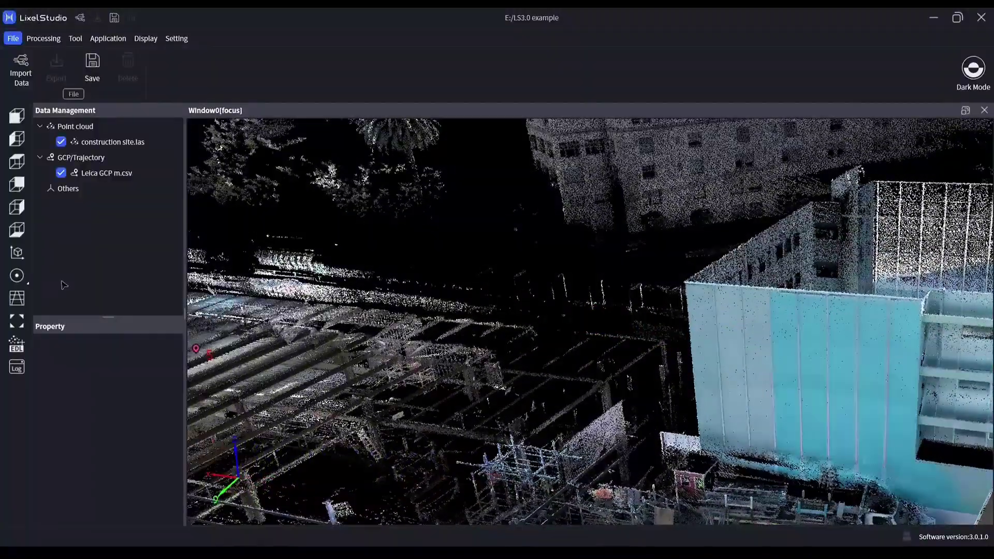
{"action": "left_click", "coordinate": [17, 253]}
{"action": "left_click", "coordinate": [26, 306]}
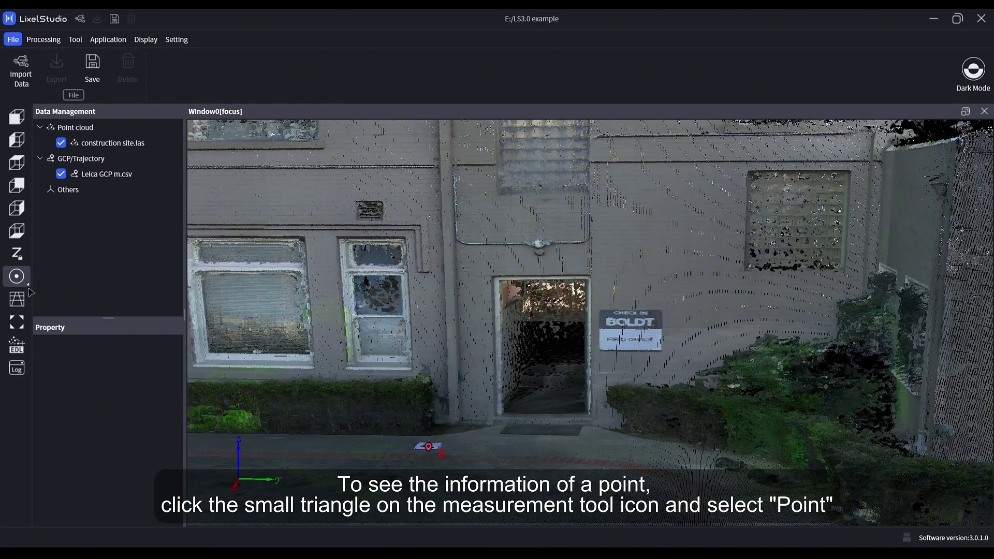
Step: Measure point info at two spots on the wall above the doorway, then delete the measurement
{"action": "left_click", "coordinate": [28, 285]}
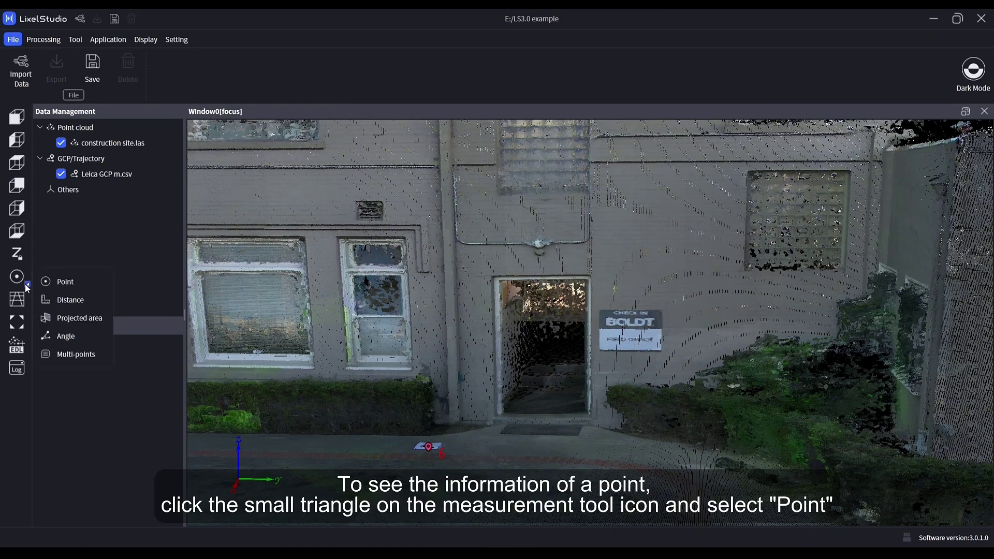
{"action": "left_click", "coordinate": [66, 283]}
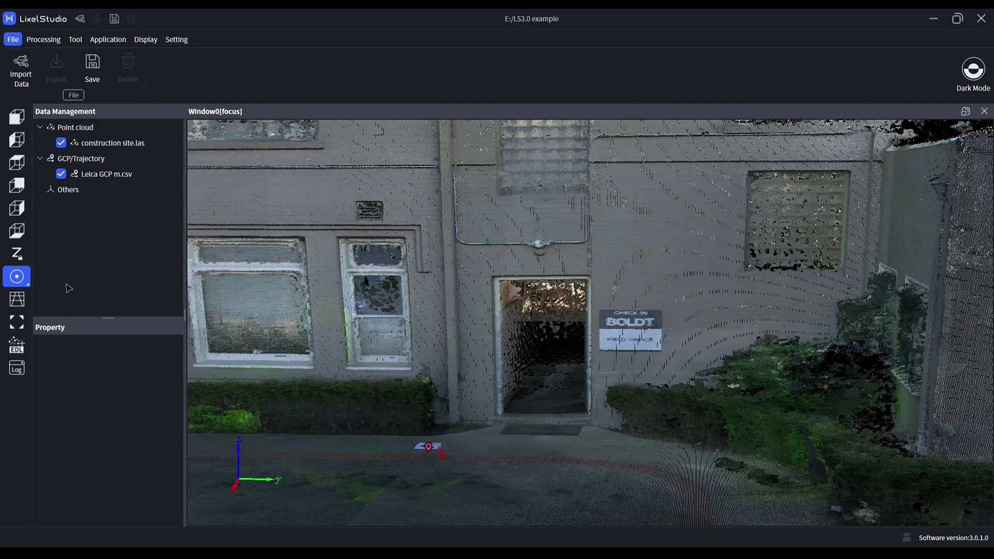
{"action": "left_click", "coordinate": [542, 243]}
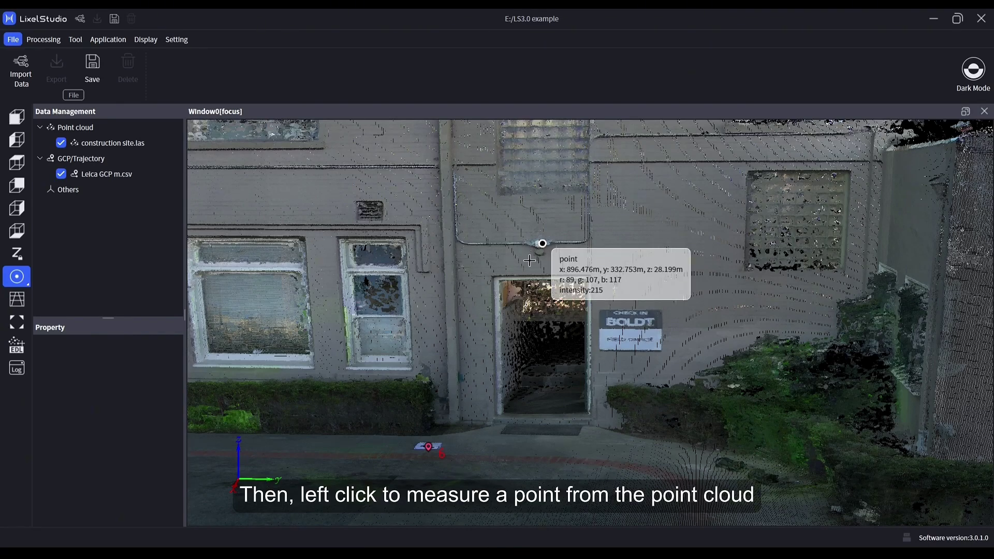
{"action": "left_click", "coordinate": [459, 239]}
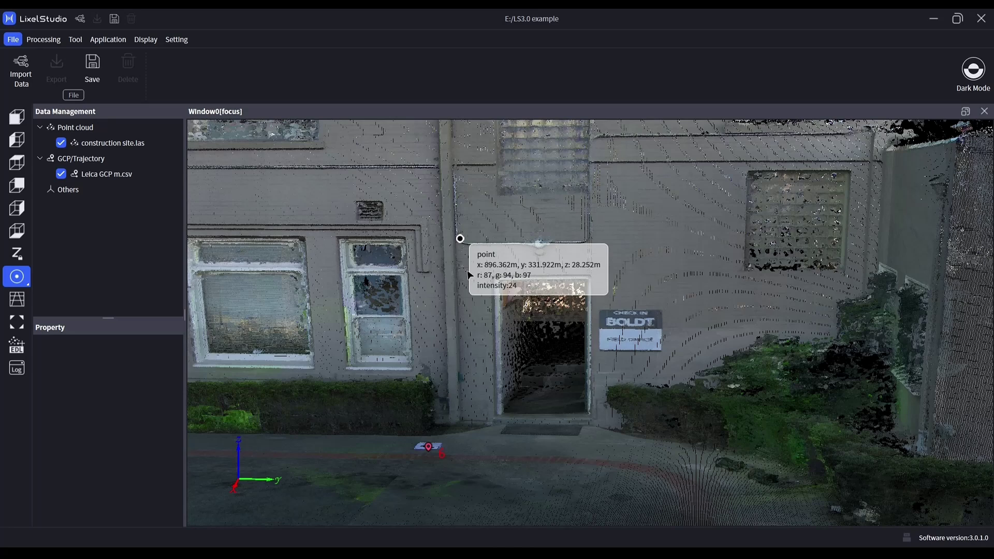
{"action": "left_click", "coordinate": [494, 274]}
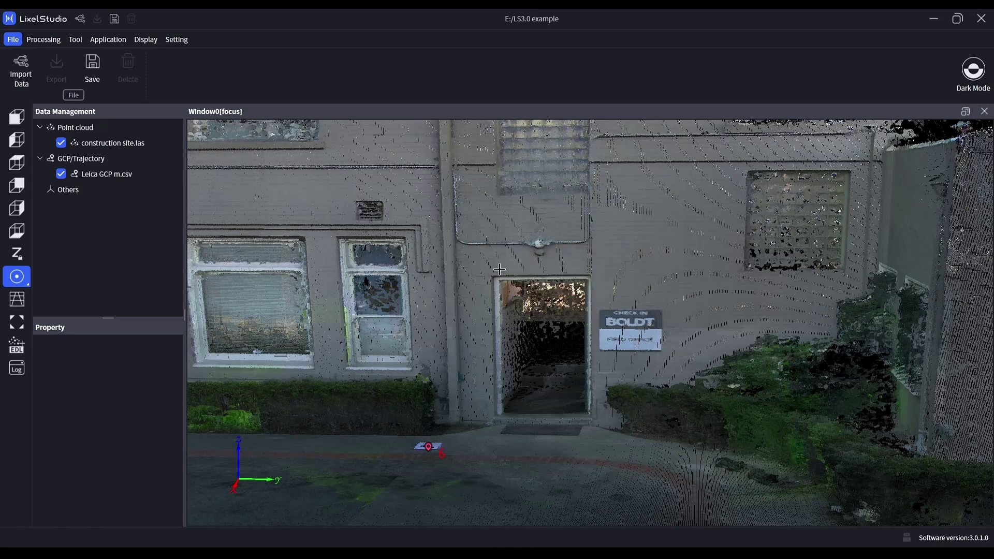
Step: Trace the window's four corners with the Distance tool for 5.357 m, then delete the measurement
{"action": "left_click", "coordinate": [29, 286]}
{"action": "left_click", "coordinate": [63, 300]}
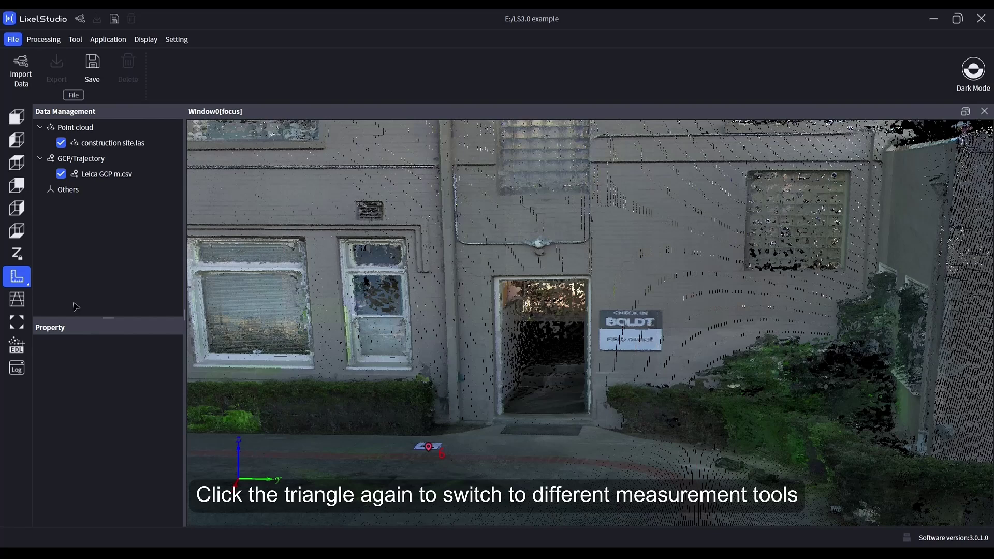
{"action": "left_click", "coordinate": [336, 238]}
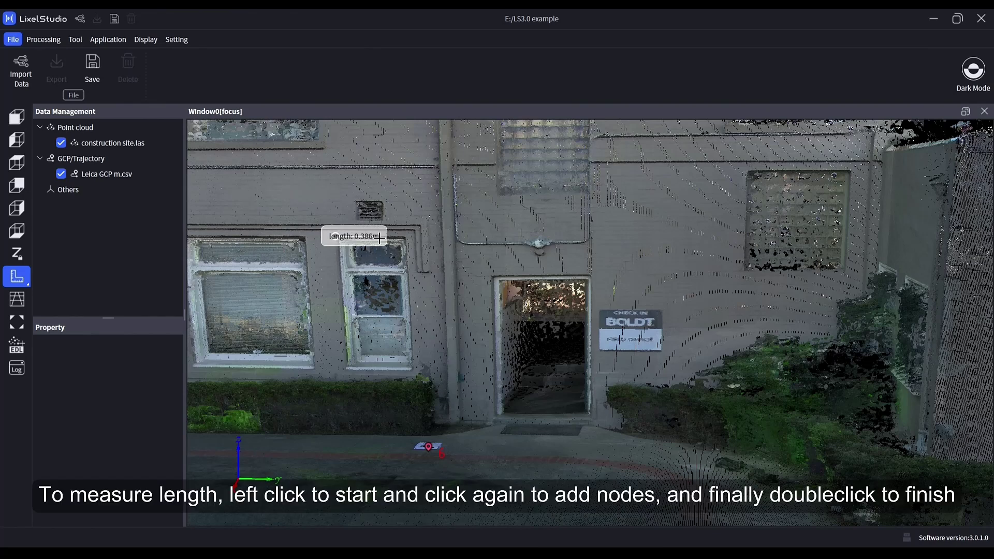
{"action": "left_click", "coordinate": [406, 237]}
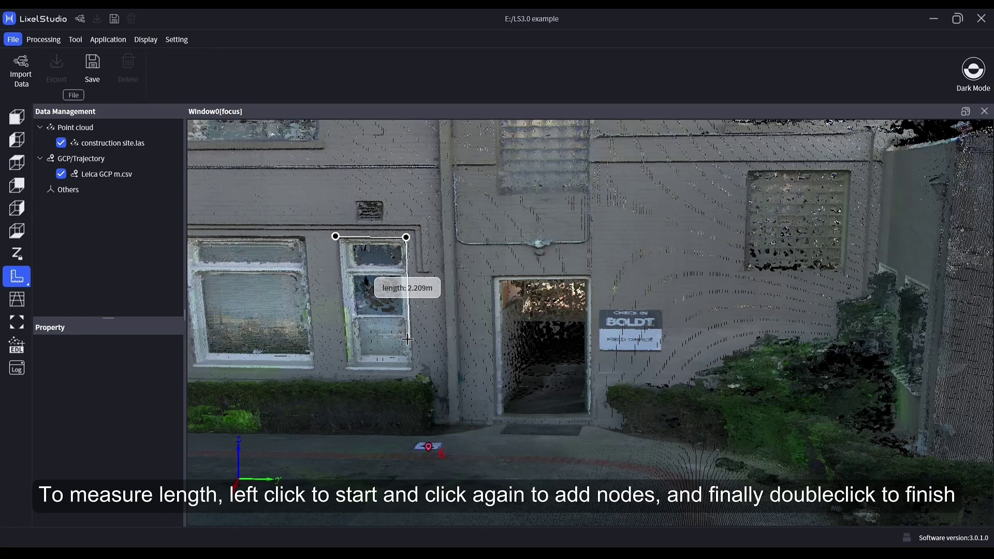
{"action": "left_click", "coordinate": [411, 371]}
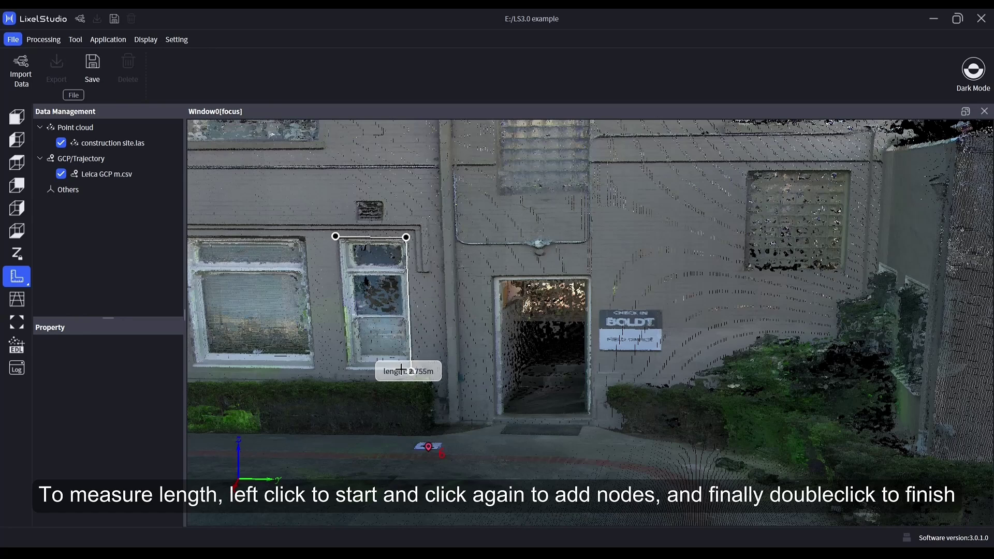
{"action": "left_click", "coordinate": [346, 371]}
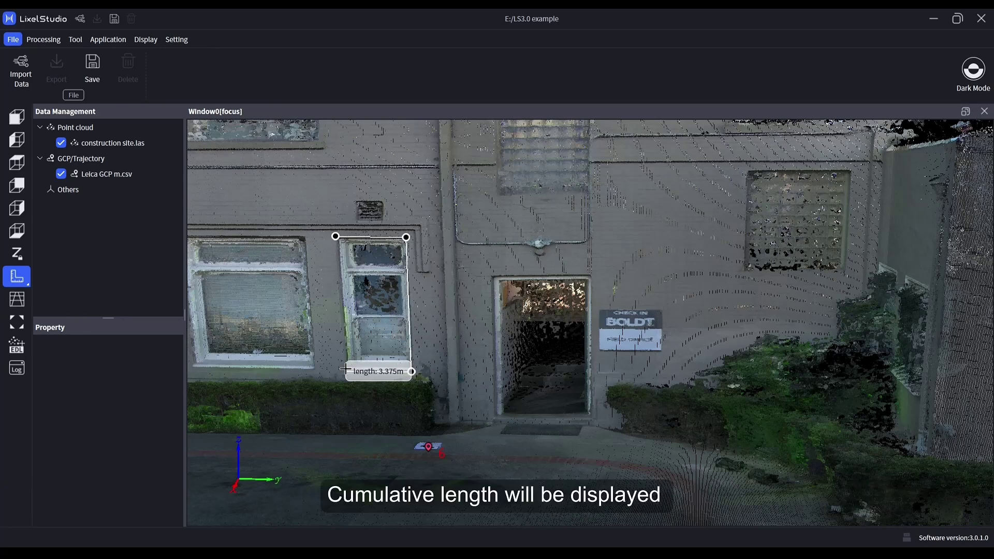
{"action": "left_click", "coordinate": [336, 238]}
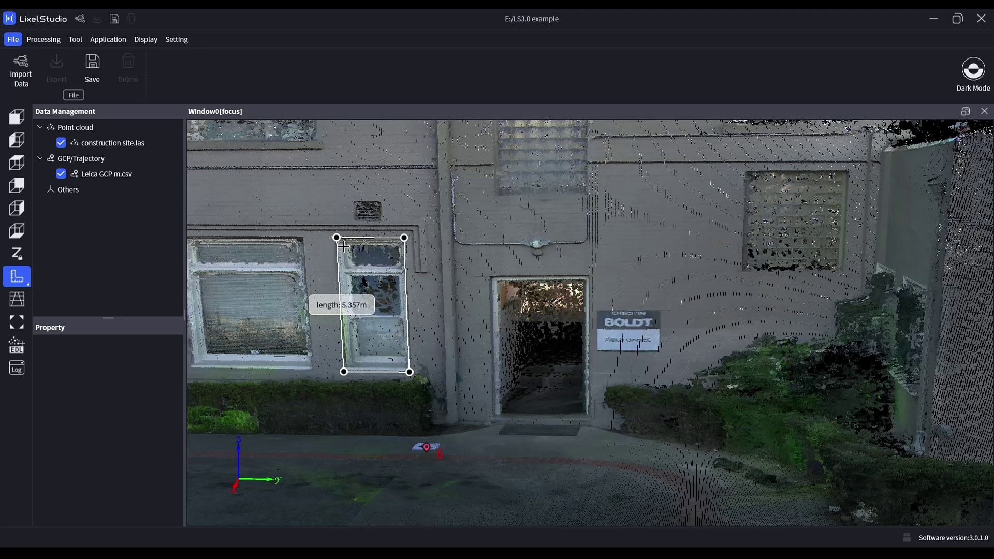
{"action": "mouse_move", "coordinate": [364, 312]}
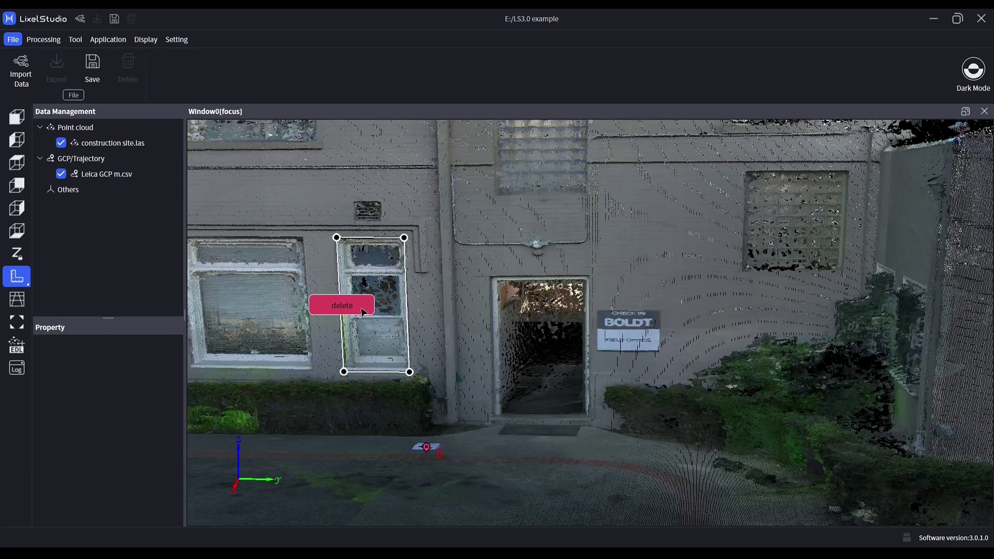
{"action": "left_click", "coordinate": [361, 308]}
Step: Measure the 90.597° angle at the middle window's top-right corner, then delete that measurement
{"action": "left_click", "coordinate": [17, 276]}
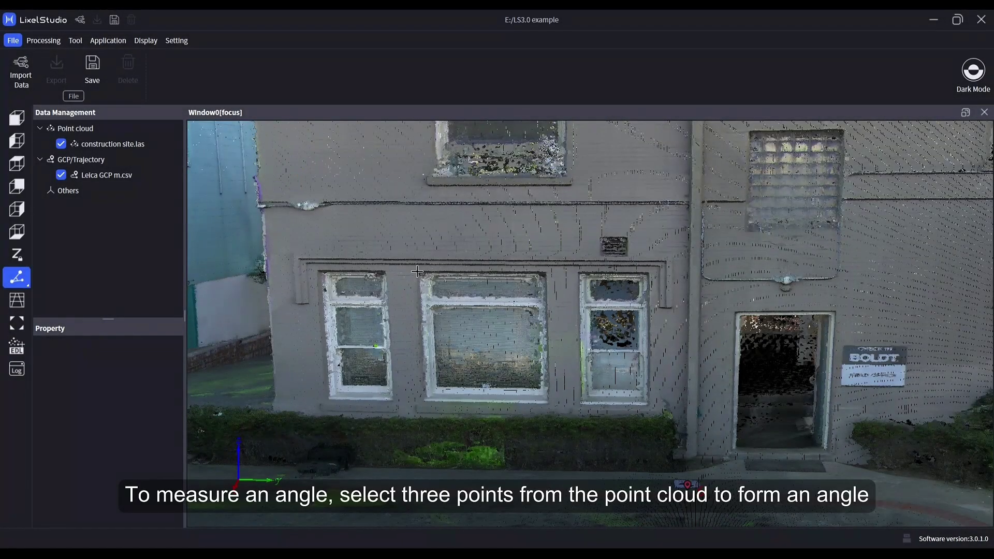
{"action": "left_click", "coordinate": [417, 270]}
{"action": "left_click", "coordinate": [548, 273]}
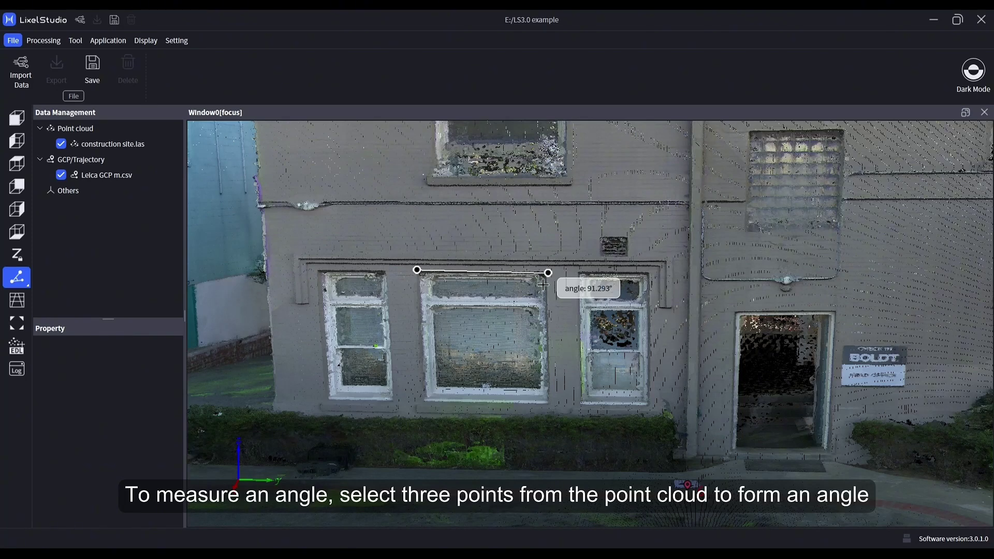
{"action": "left_click", "coordinate": [547, 401]}
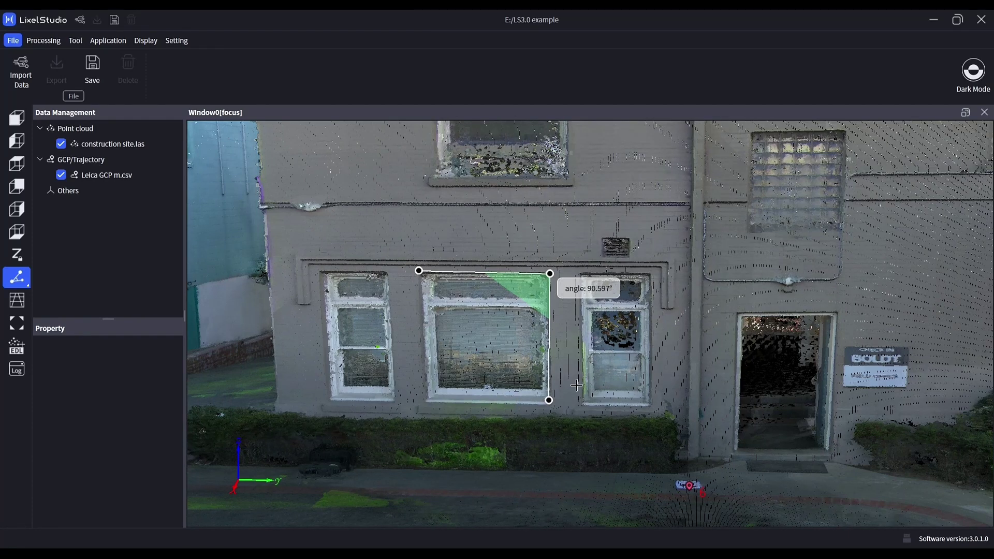
{"action": "left_click", "coordinate": [601, 299]}
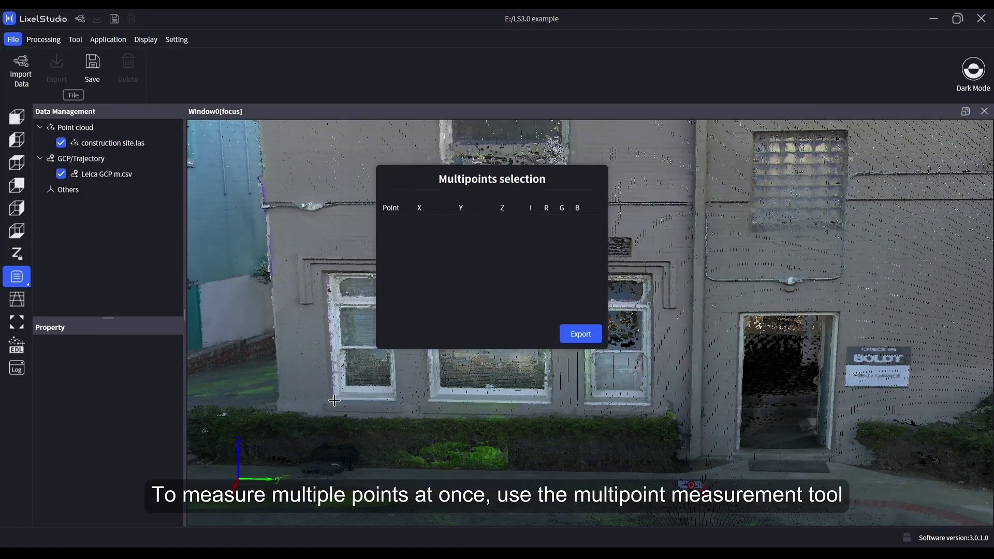
Step: Pick the doorway's two top corners and an upper-wall point, then export their coordinates
{"action": "left_click", "coordinate": [740, 313]}
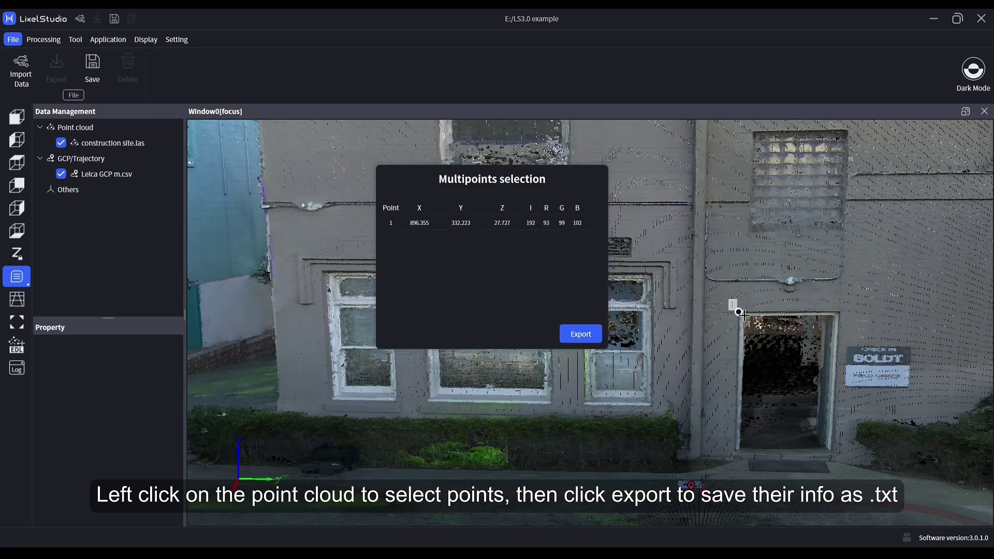
{"action": "left_click", "coordinate": [841, 310]}
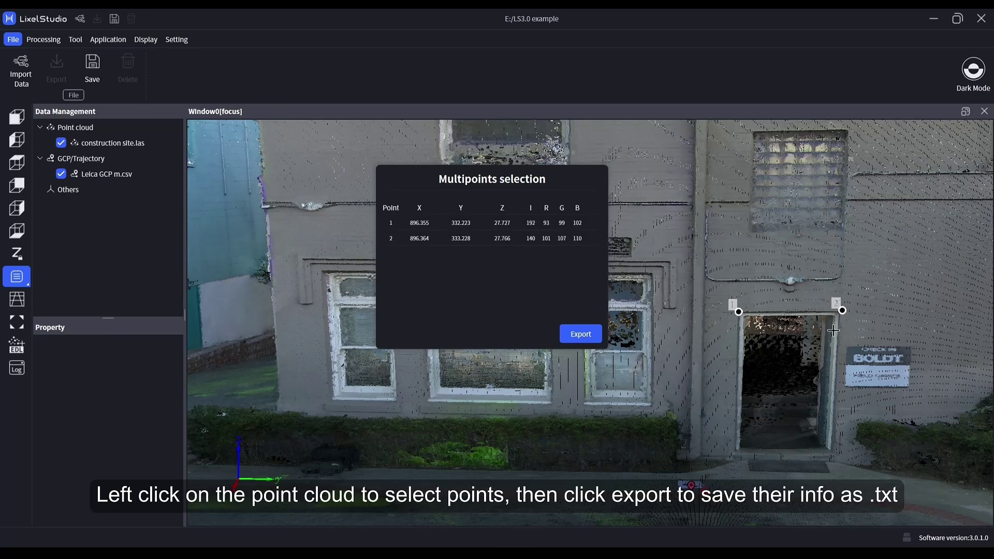
{"action": "left_click", "coordinate": [857, 173]}
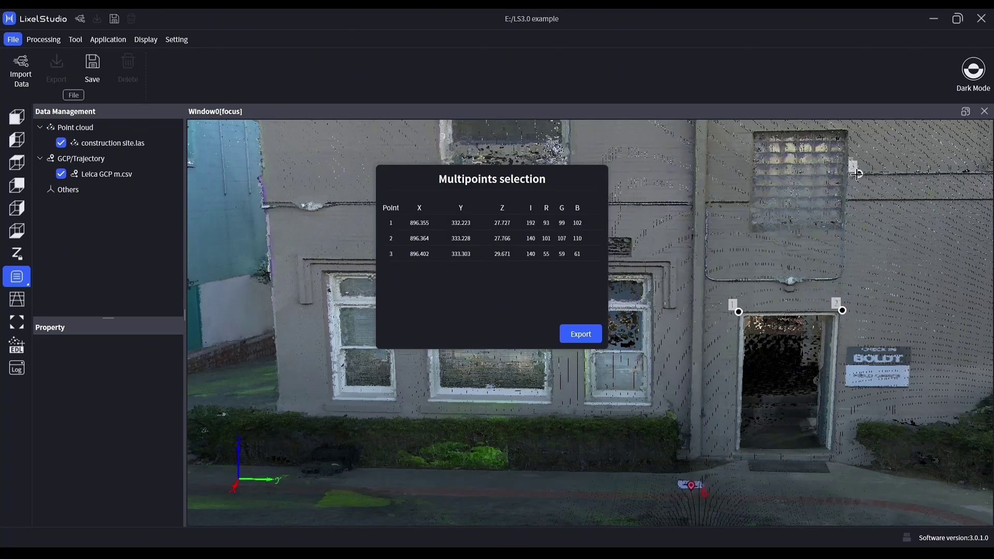
{"action": "left_click", "coordinate": [580, 335]}
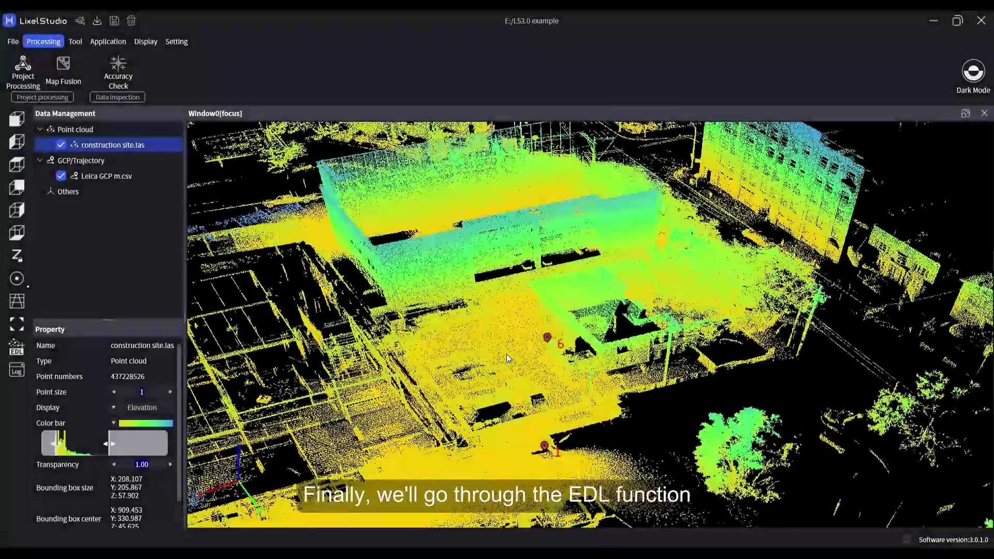
Step: Zoom in, enable EDL shading, and orbit the elevation-coloured construction site to inspect its depth
{"action": "scroll", "coordinate": [496, 353], "scroll_direction": "up", "scroll_amount": 3}
{"action": "left_click_drag", "start_coordinate": [458, 350], "coordinate": [360, 358]}
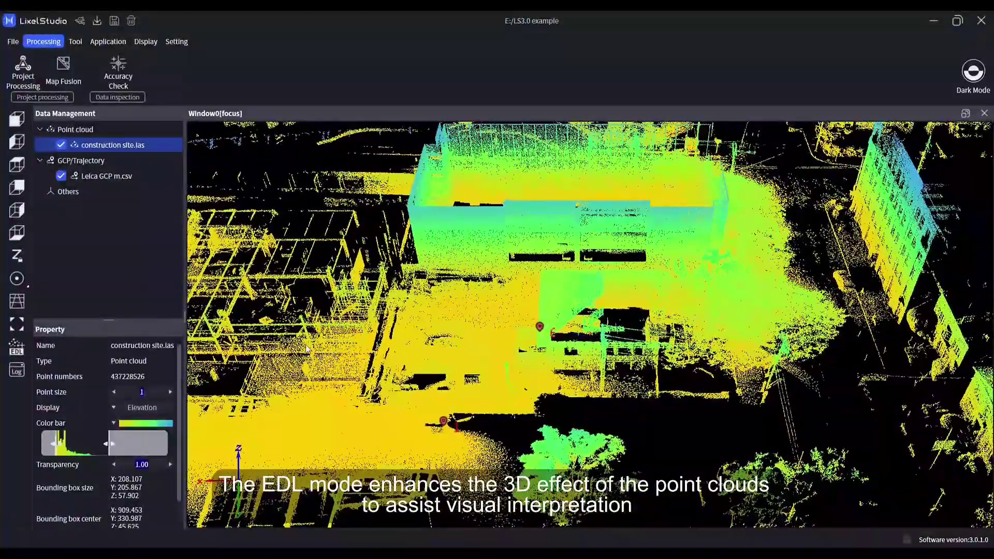
{"action": "left_click", "coordinate": [17, 348]}
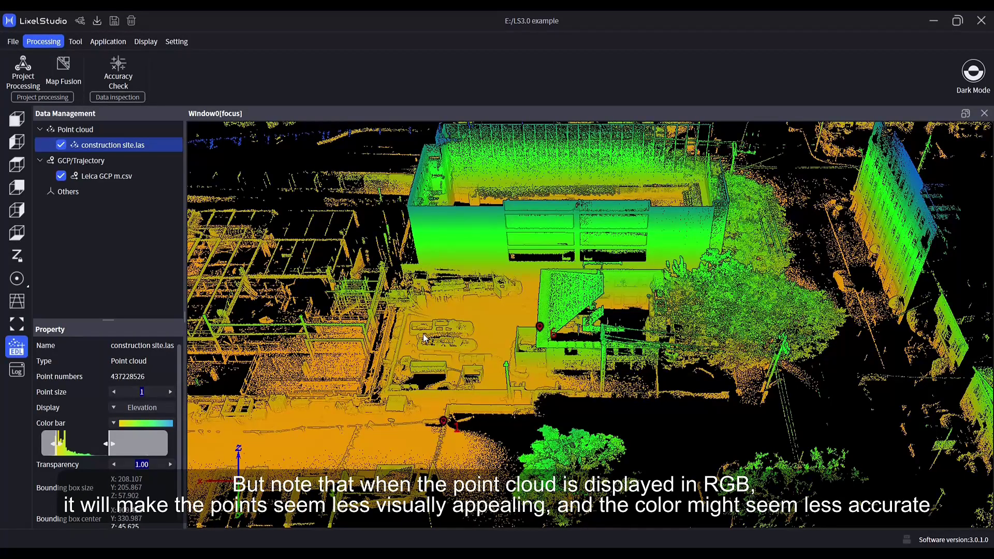
{"action": "left_click_drag", "start_coordinate": [423, 338], "coordinate": [468, 363]}
{"action": "left_click_drag", "start_coordinate": [402, 386], "coordinate": [702, 393]}
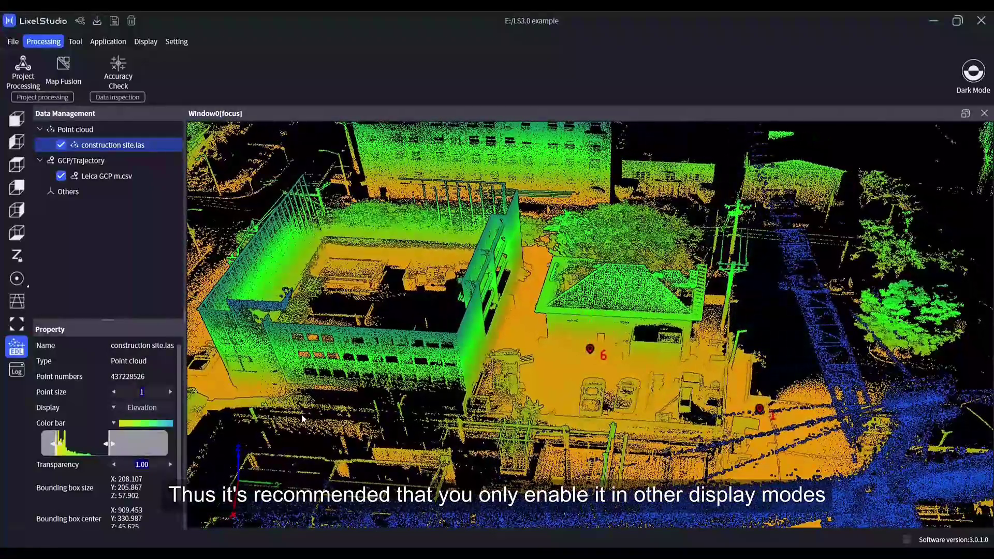